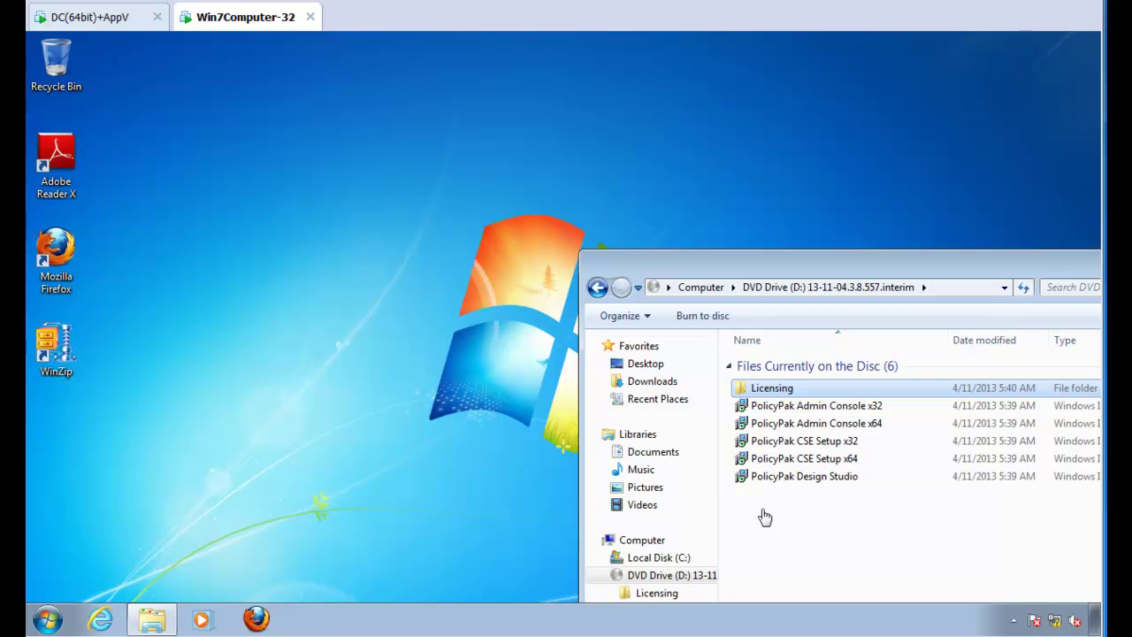
Step: Open the disc's Licensing folder and launch the LT licensing tool
double_click(781, 398)
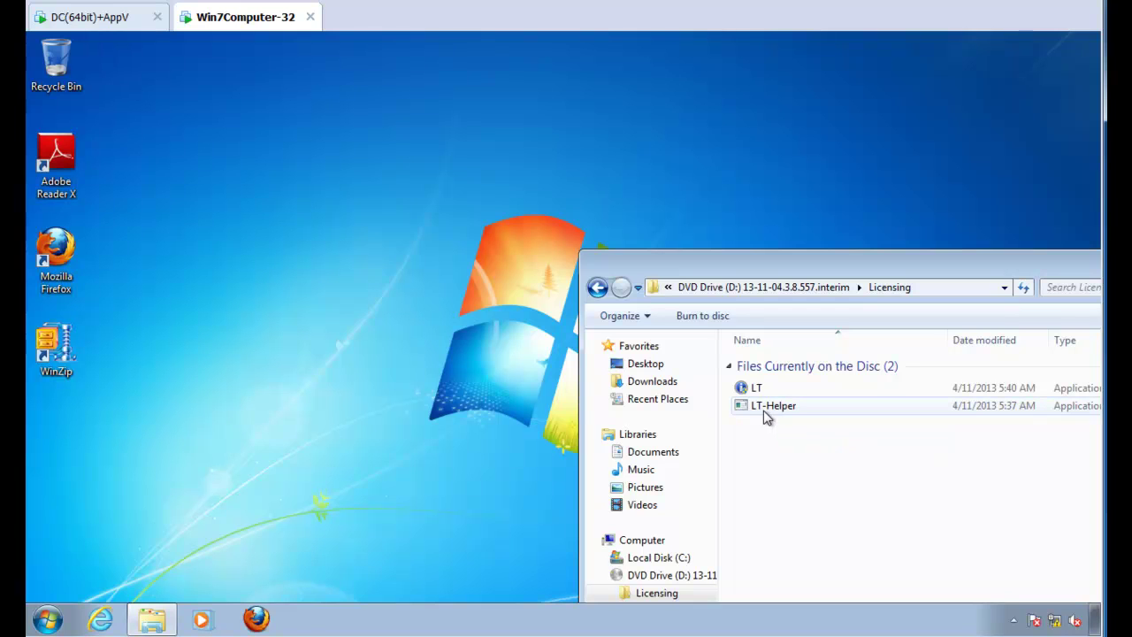
double_click(764, 392)
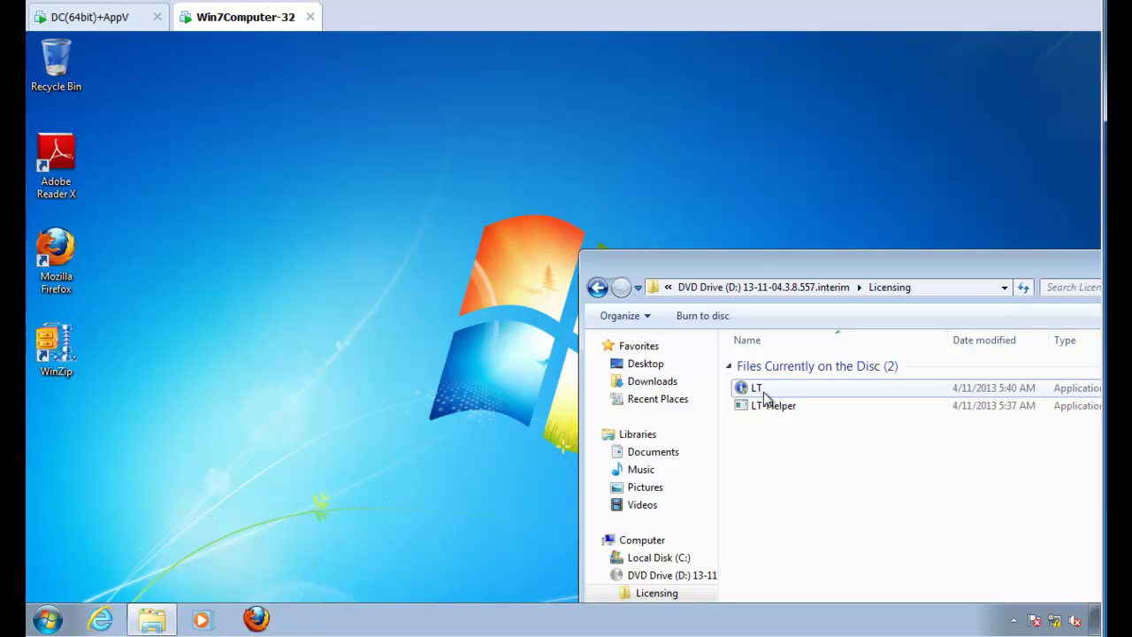
left_click_drag(833, 315, 453, 196)
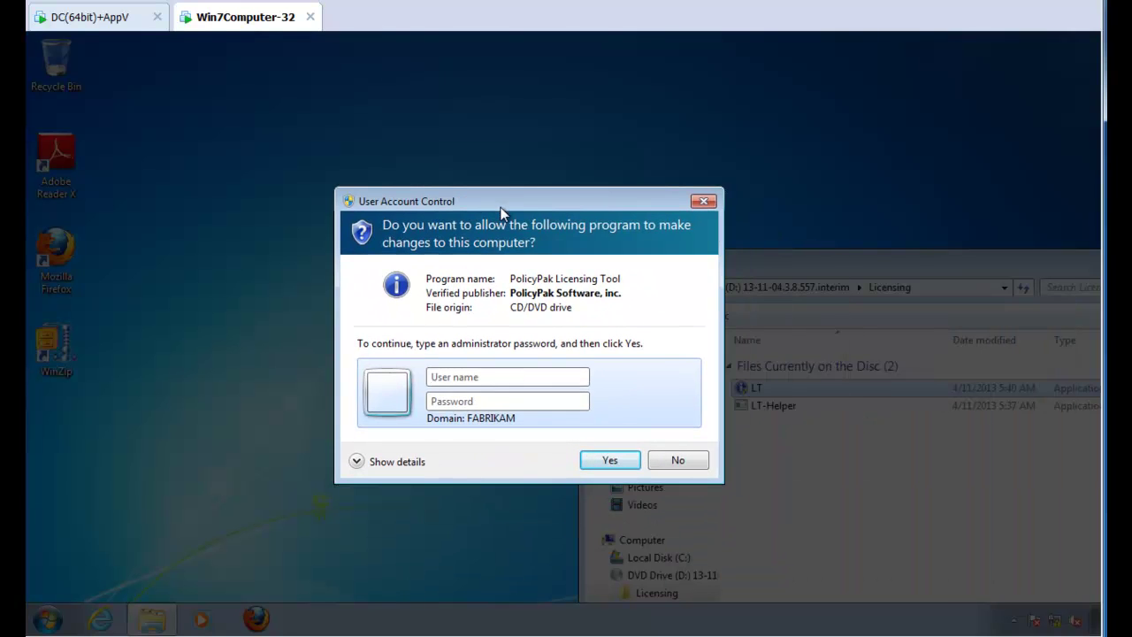
Step: Authorize the tool in the UAC prompt with the administrator account and its password
left_click(478, 380)
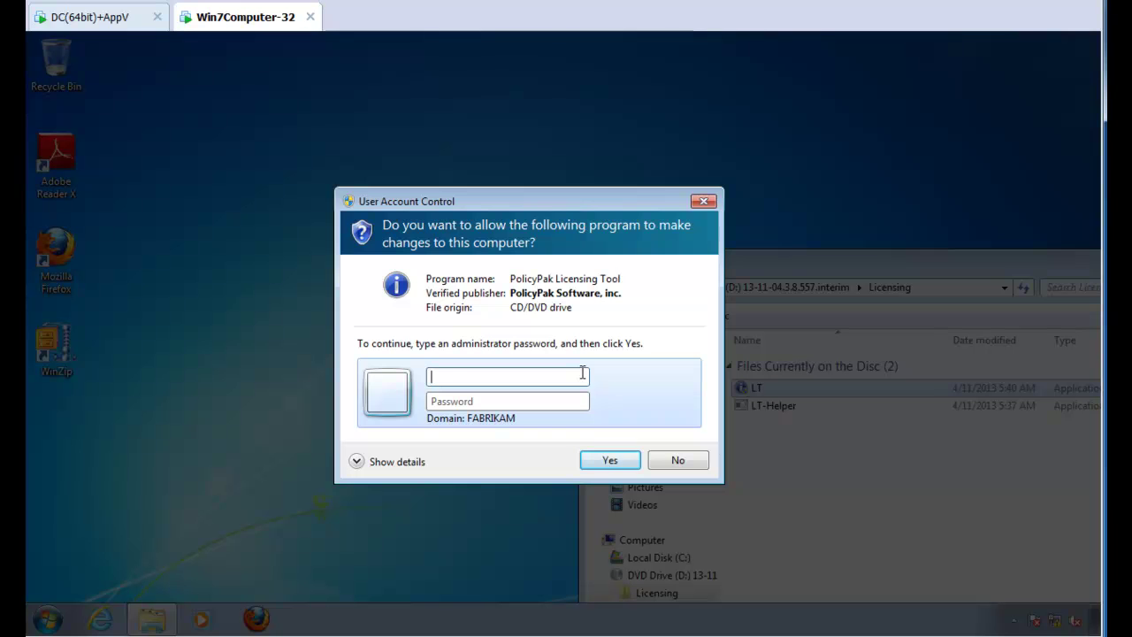
type("administrator")
key("Tab")
type("****")
key("Return")
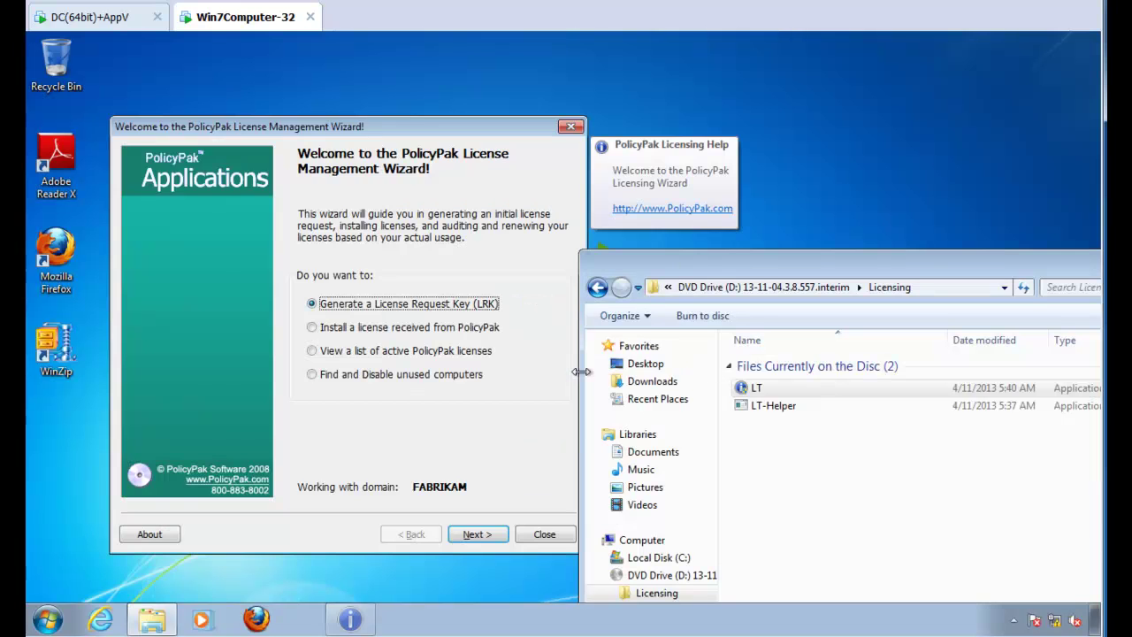
Step: Choose 'Find and Disable unused computers' and advance to the unused computers list
left_click_drag(669, 292, 734, 287)
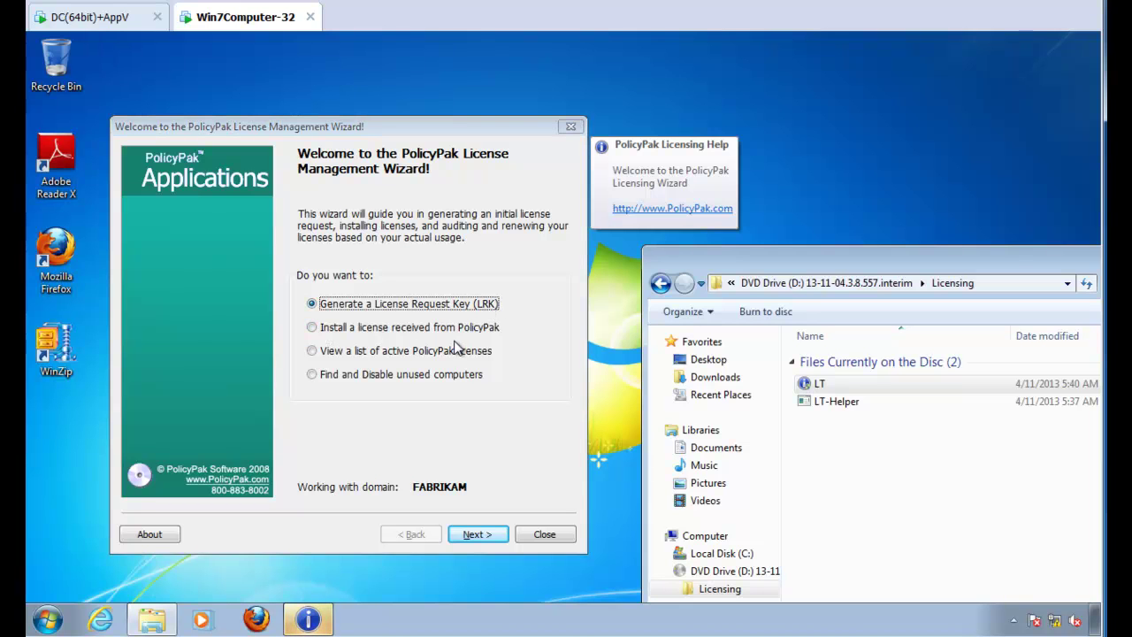
left_click(313, 375)
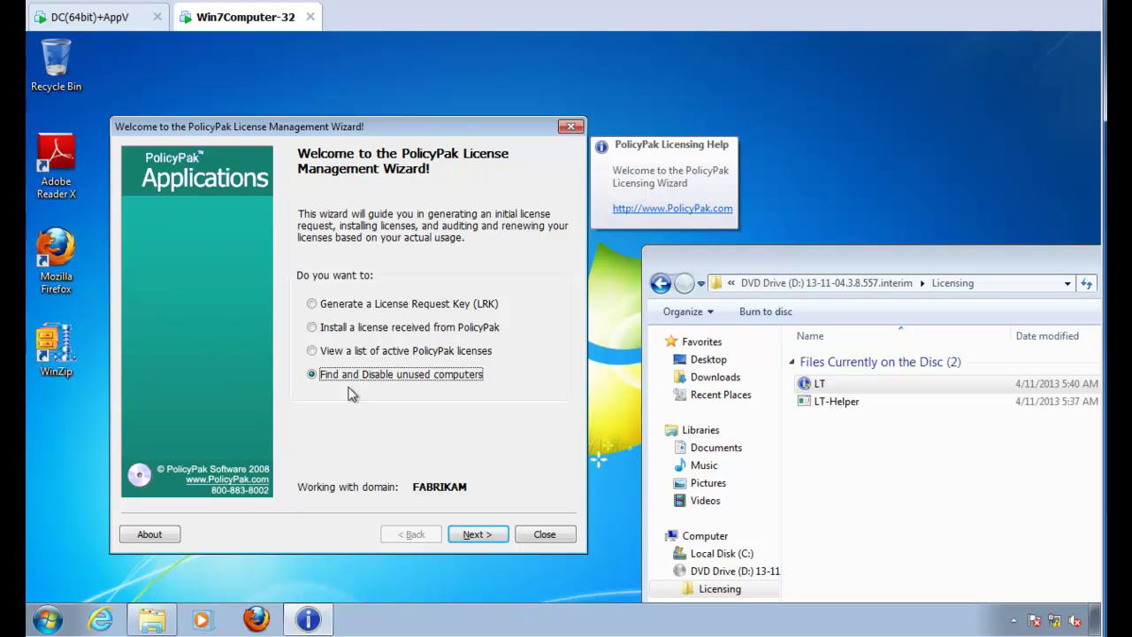
left_click(476, 534)
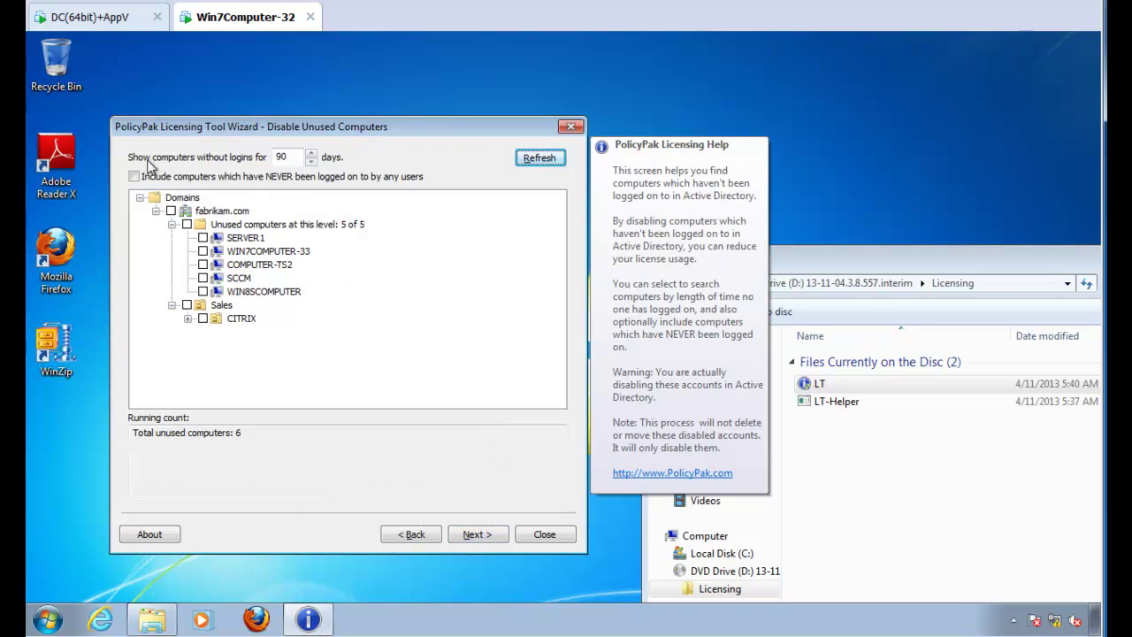
Step: Refresh the unused list at 100 days, including computers never logged on
double_click(277, 157)
type("100")
left_click(539, 157)
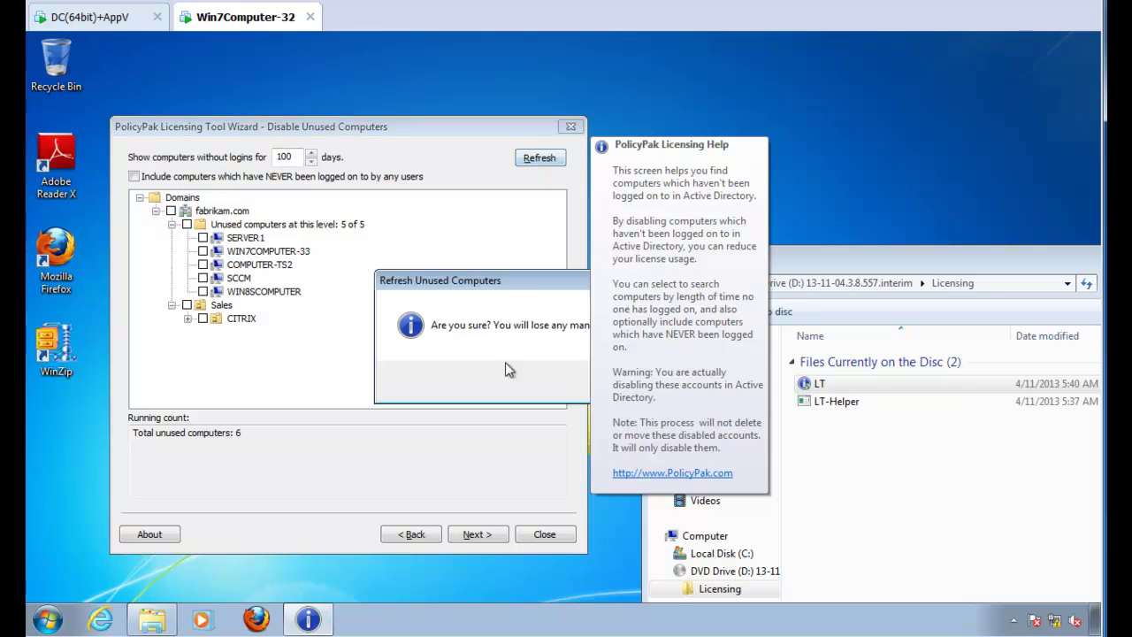
left_click(456, 416)
left_click(134, 177)
left_click(475, 397)
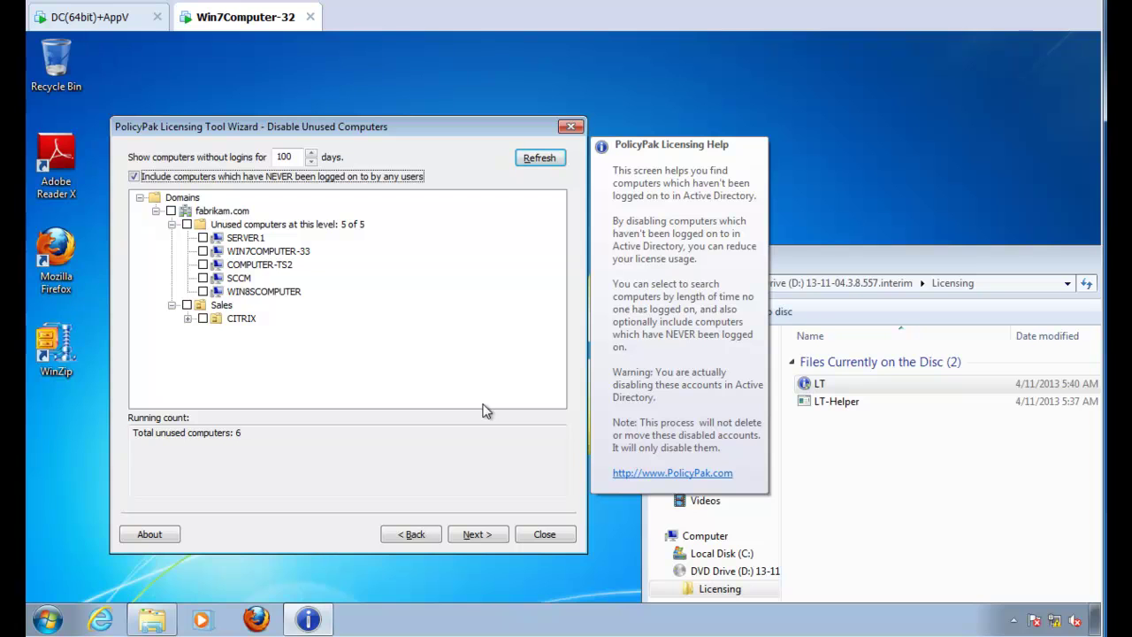
Step: Mark WIN7COMPUTER-33 and confirm disabling it
left_click(203, 251)
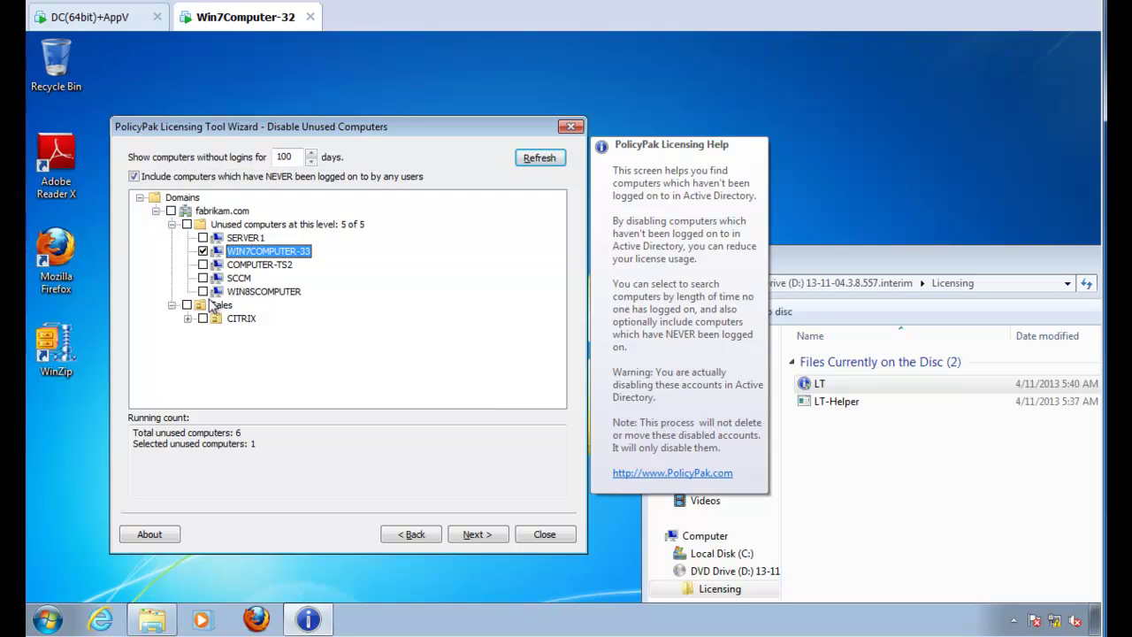
left_click(479, 535)
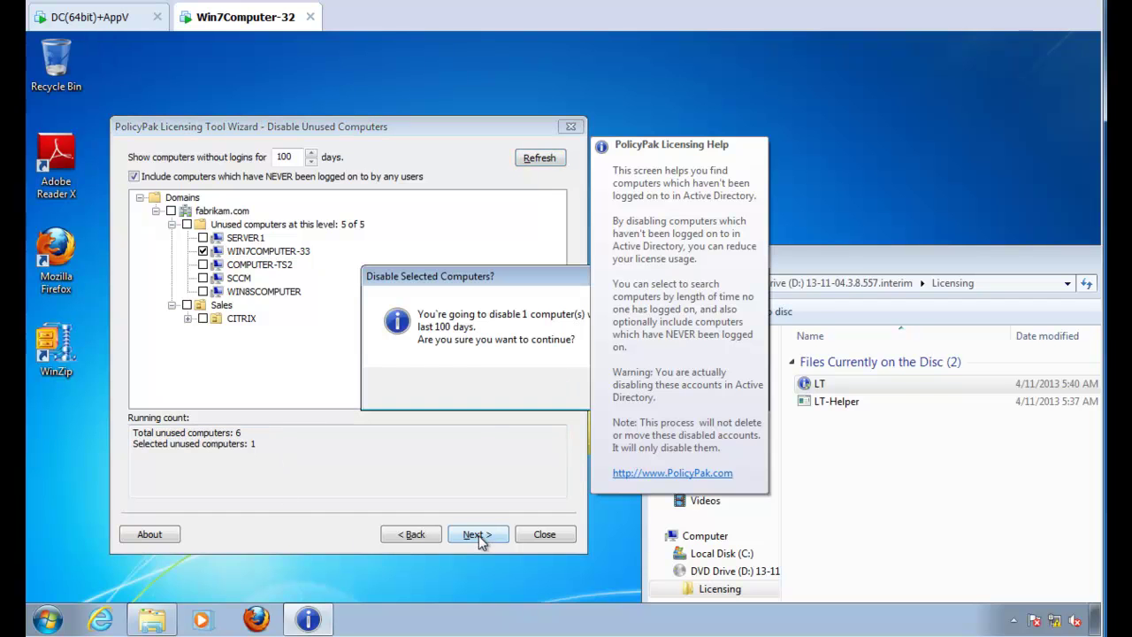
left_click_drag(465, 276, 264, 348)
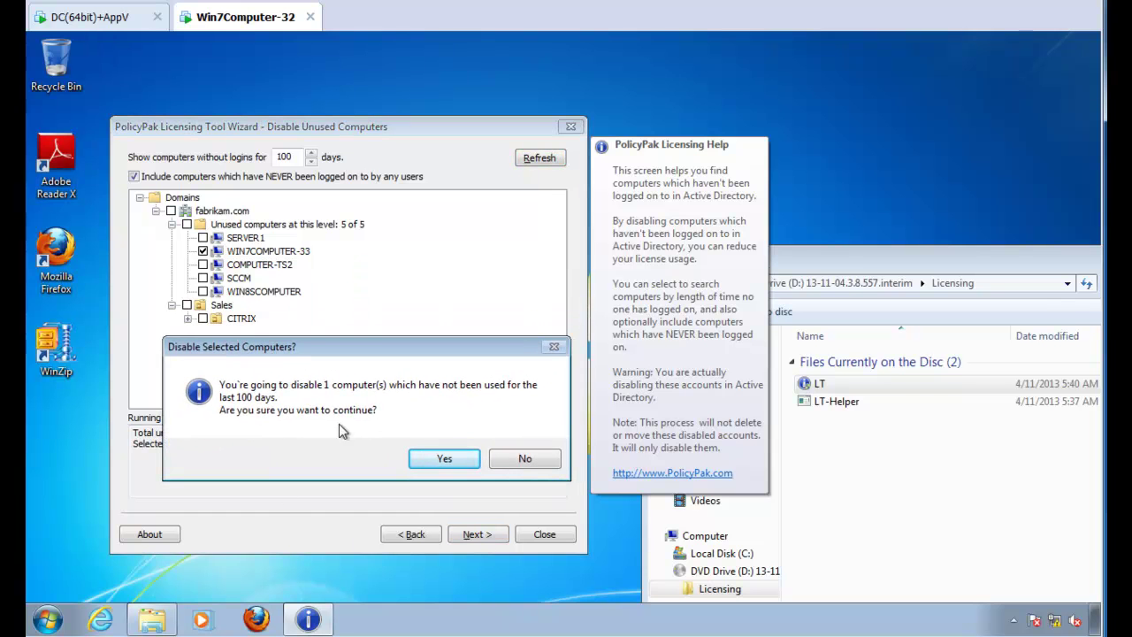
left_click(442, 466)
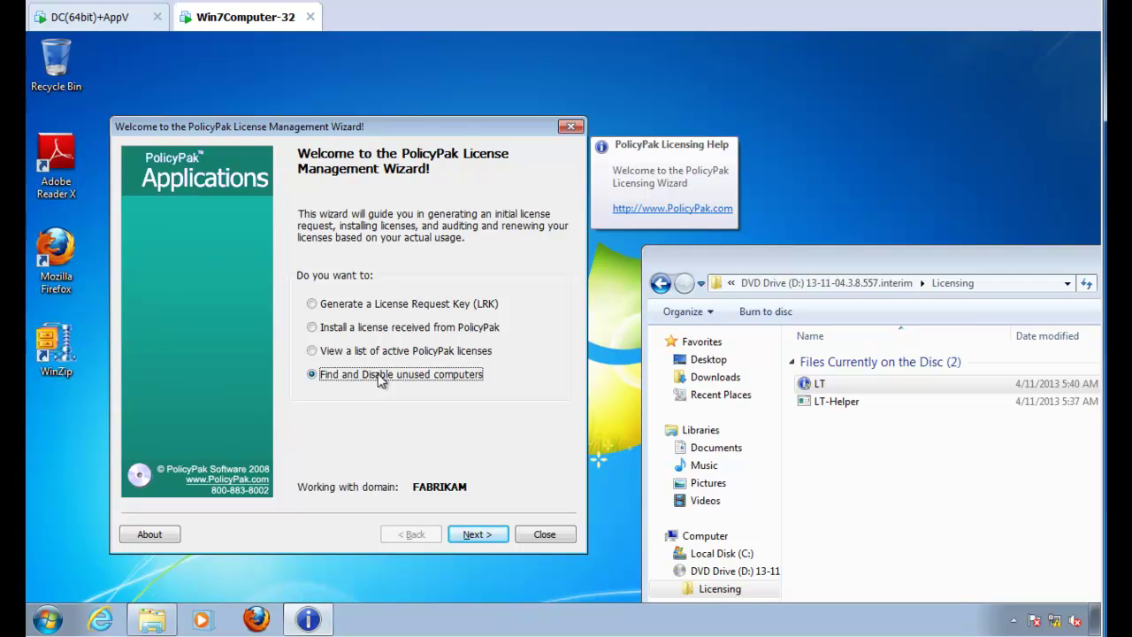
Step: Generate a License Request Key scoped to all of fabrikam.com and acknowledge the Terminal Services warning
left_click(350, 309)
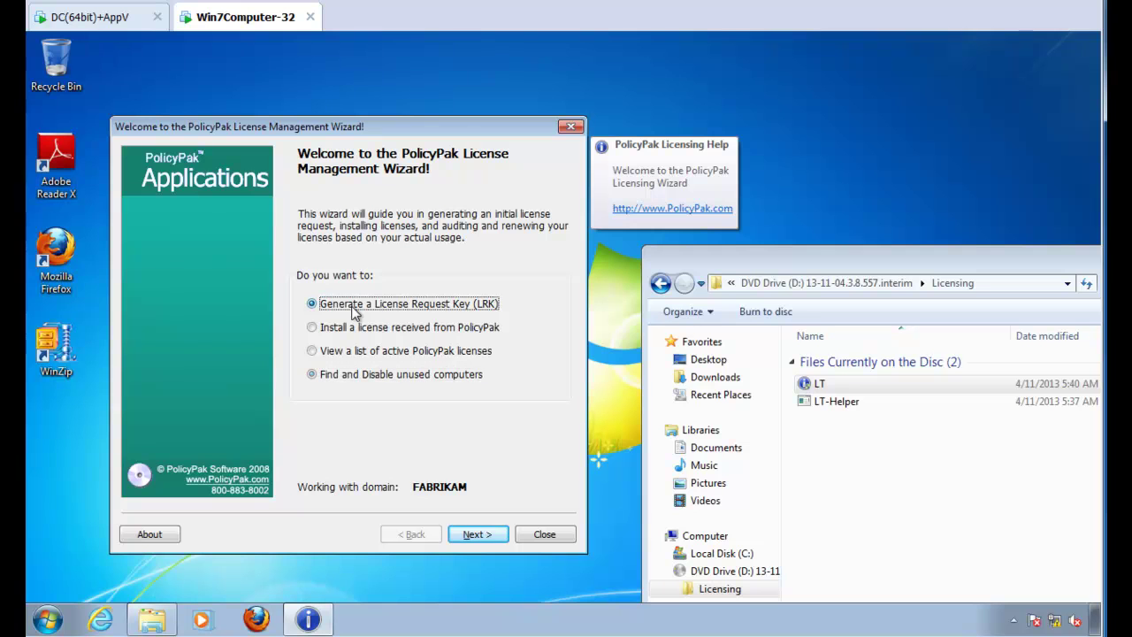
left_click(482, 538)
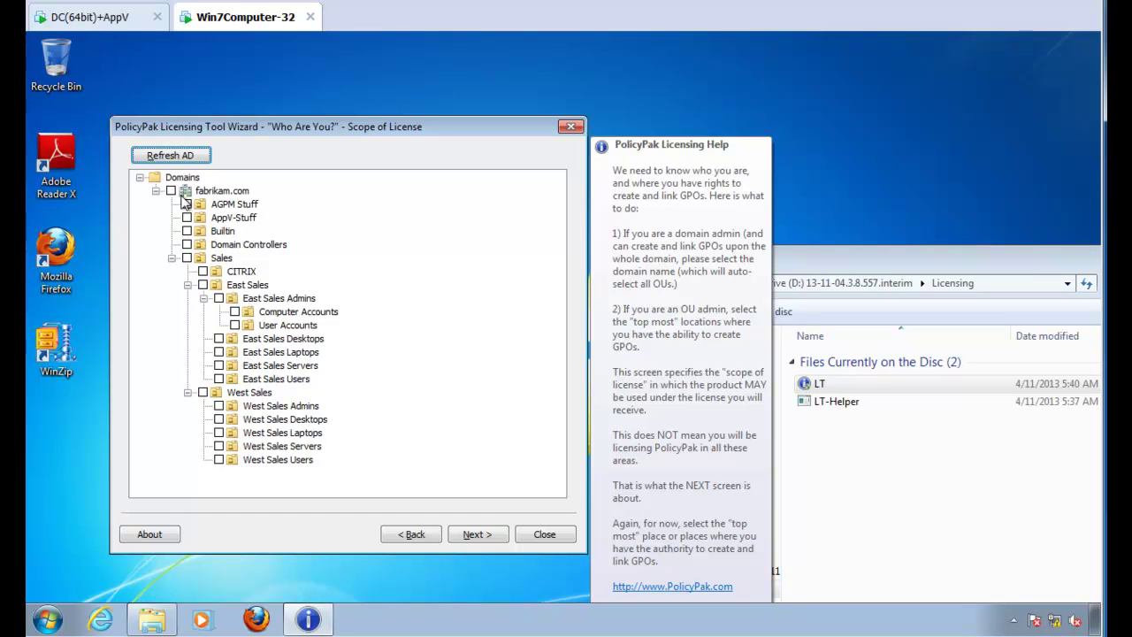
left_click(174, 194)
left_click(171, 191)
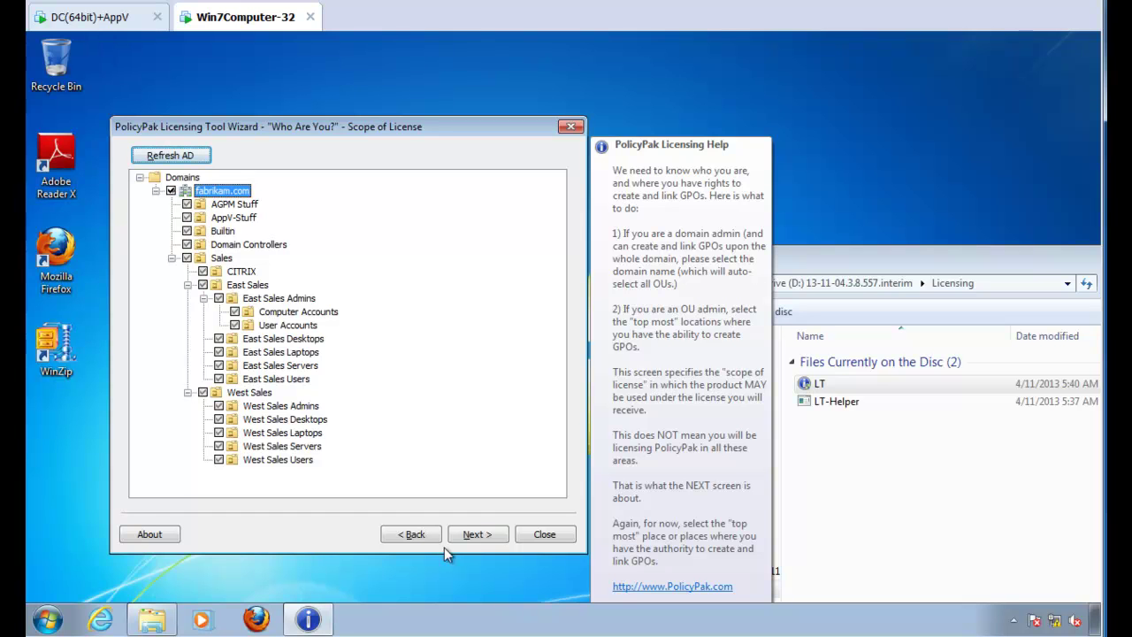
left_click(501, 536)
left_click_drag(492, 239, 267, 250)
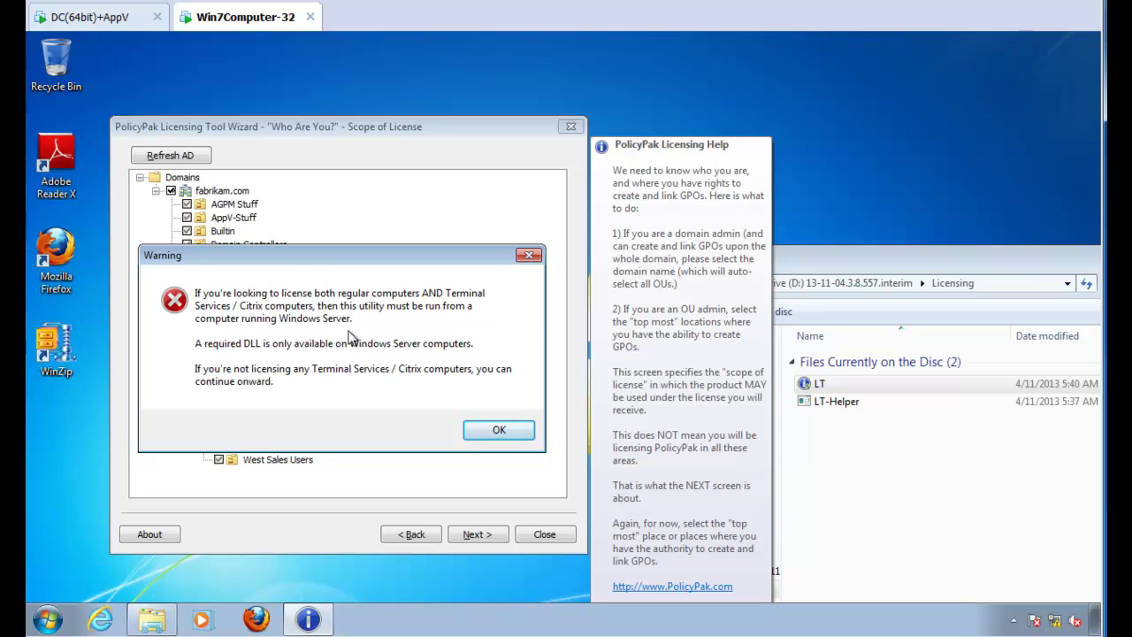
left_click(498, 430)
Step: Close the wizard, switch to the DC(64bit)+AppV machine, and open the disc's Licensing folder
left_click(571, 127)
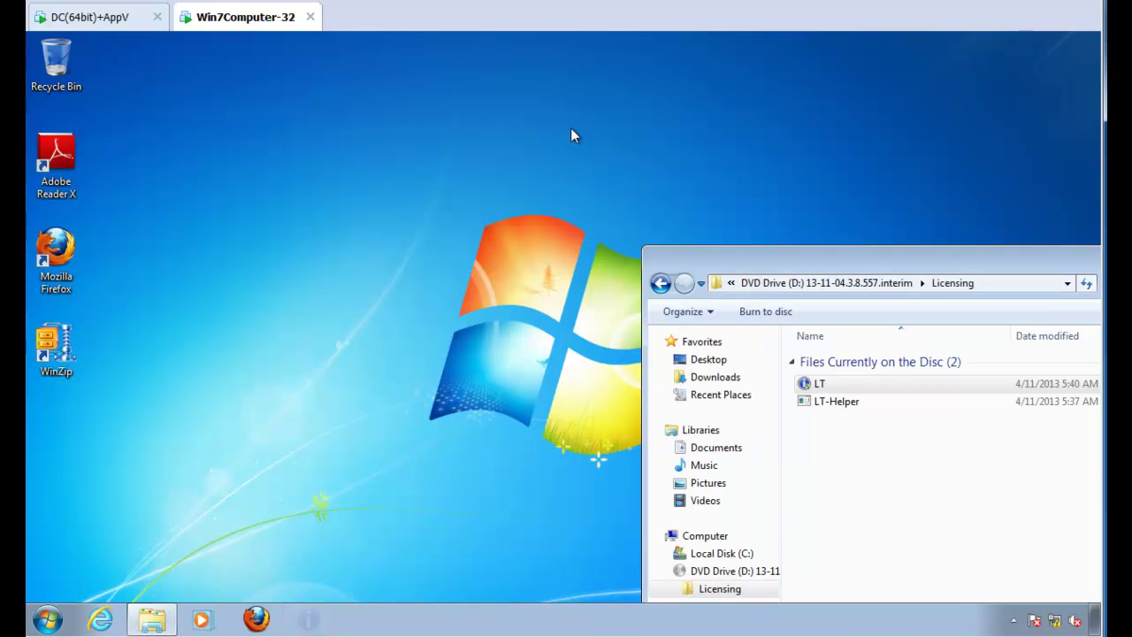
left_click(96, 24)
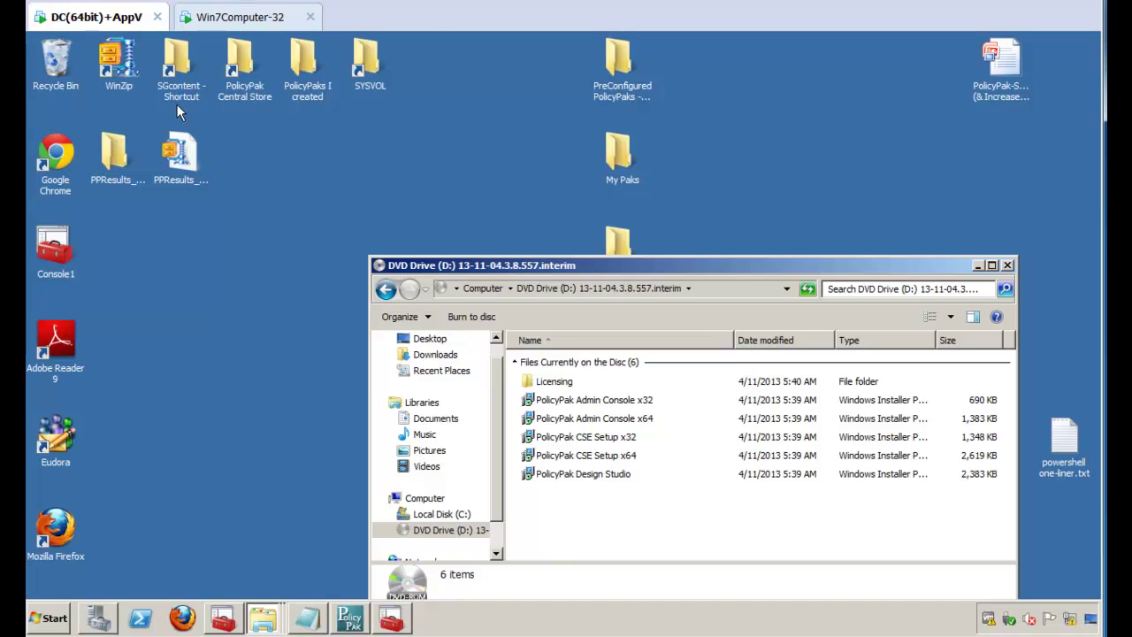
double_click(550, 386)
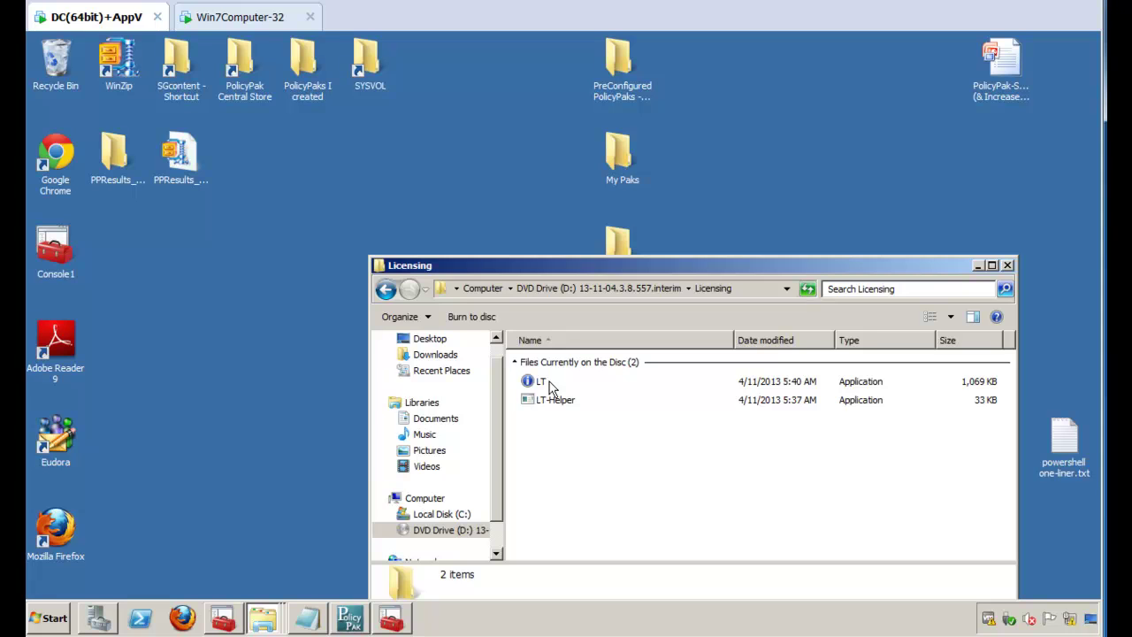
left_click(550, 388)
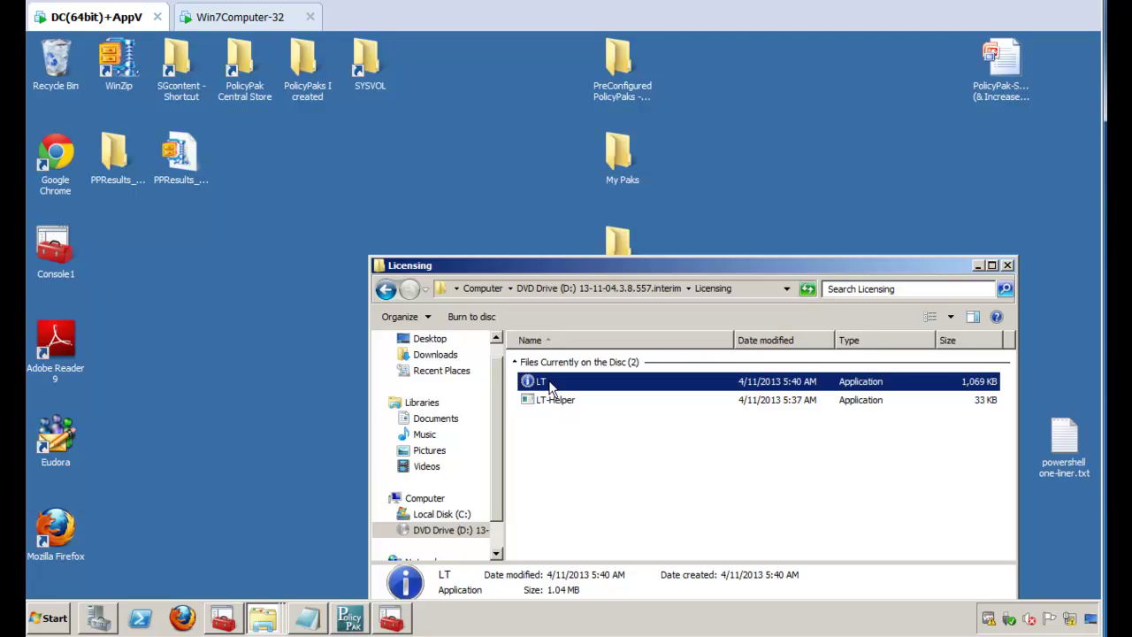
Step: Launch LT on the domain controller, choose Generate a License Request Key, and minimize Explorer
double_click(548, 382)
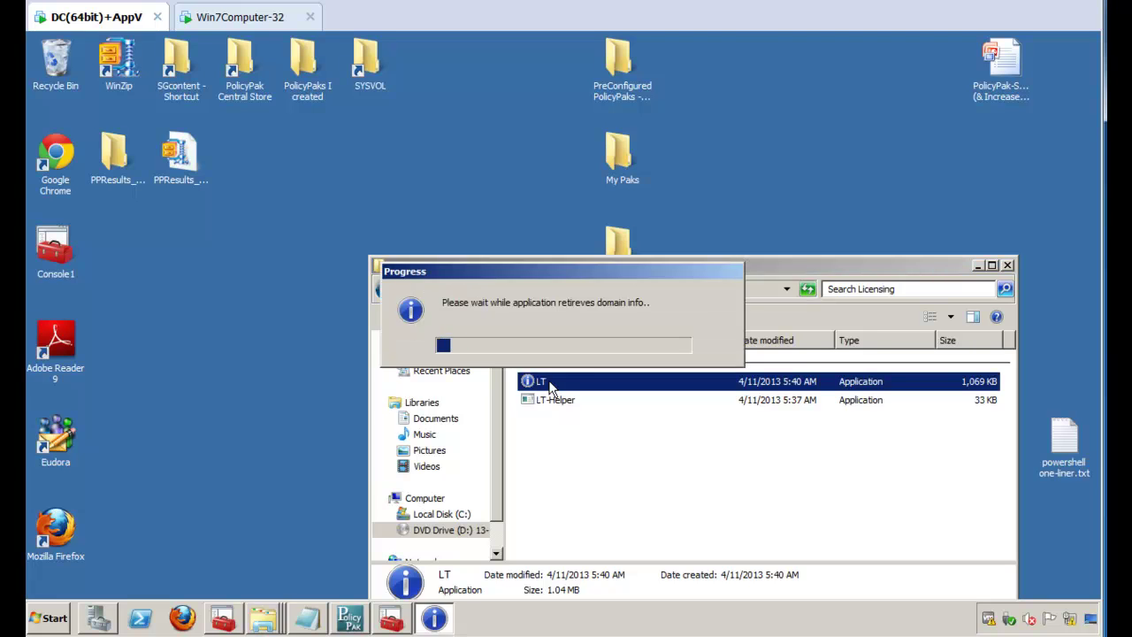
left_click(393, 159)
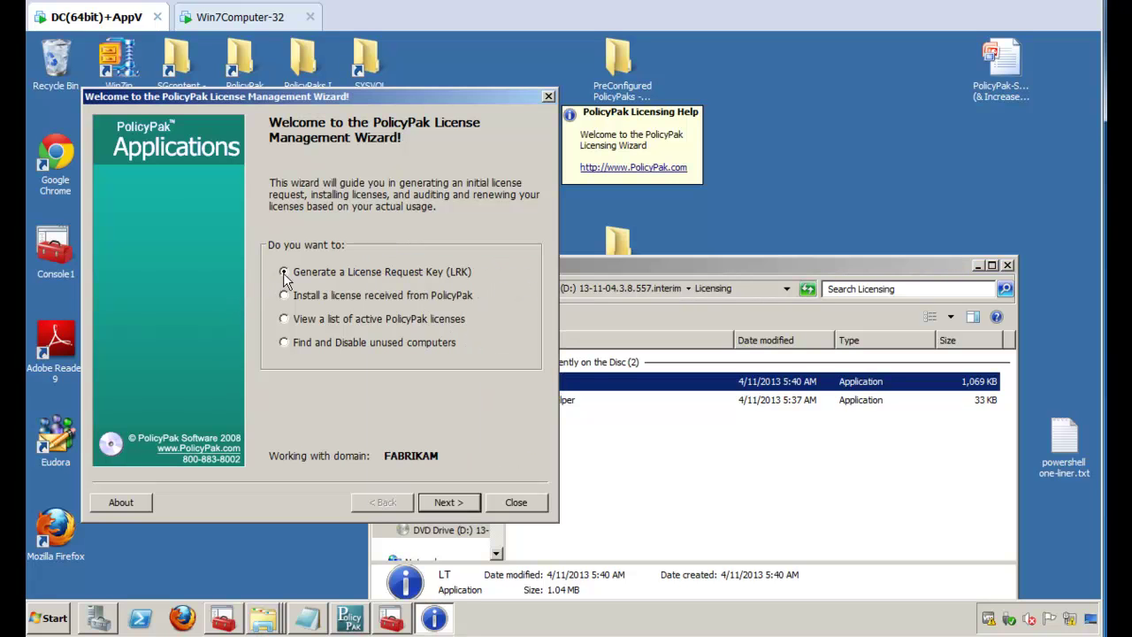
left_click(448, 503)
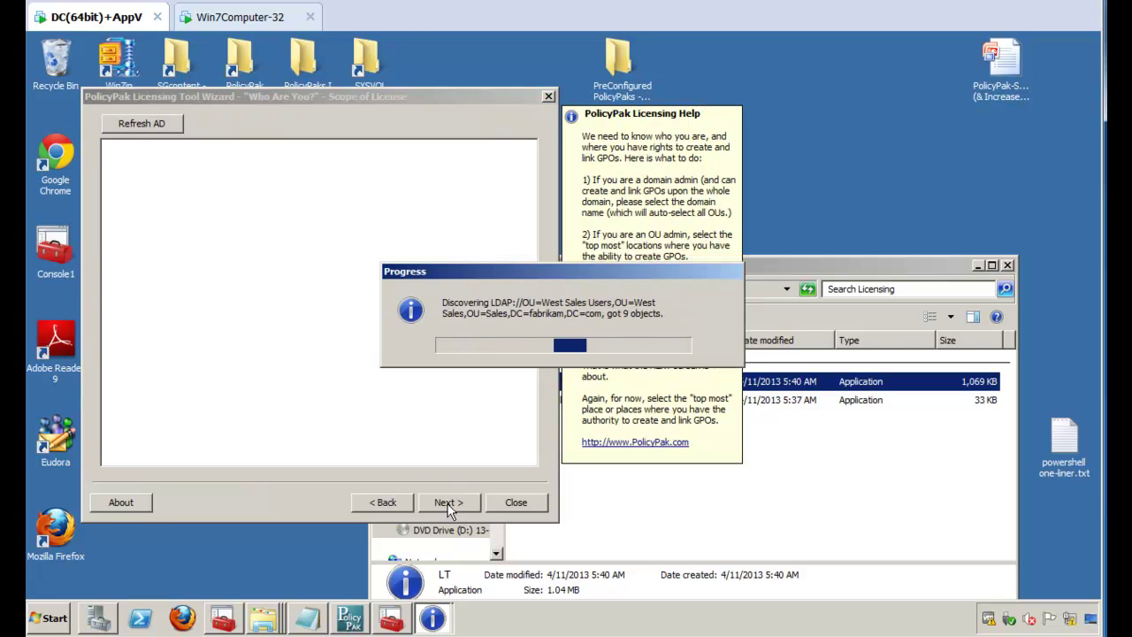
left_click(980, 267)
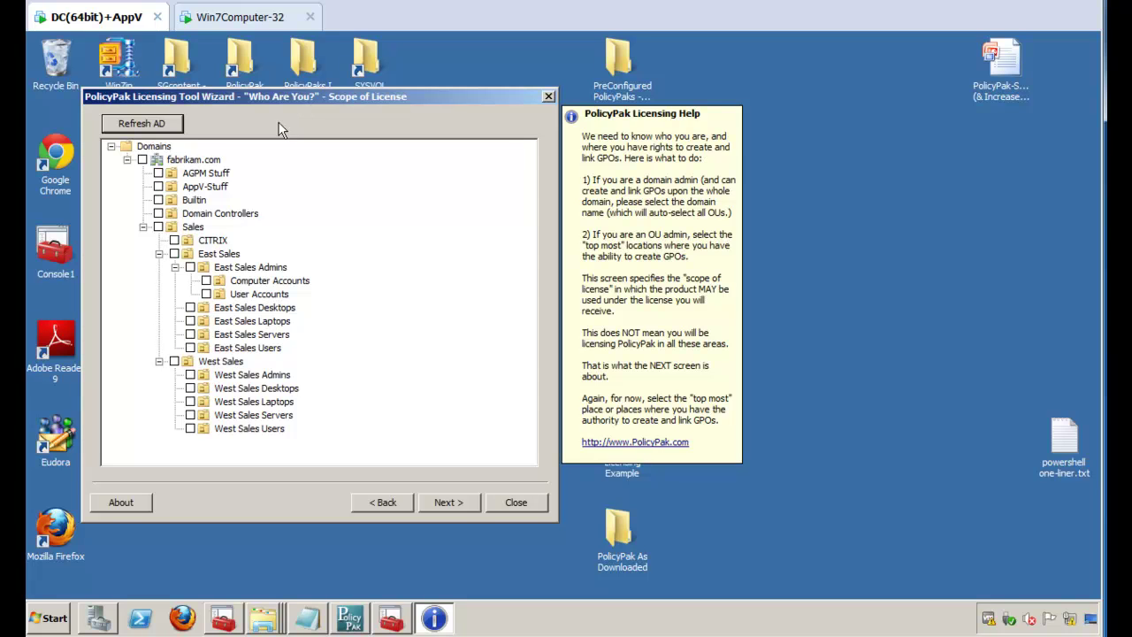
Step: Replace the whole-domain fabrikam.com scope with the Sales OU and its child OUs
left_click(143, 160)
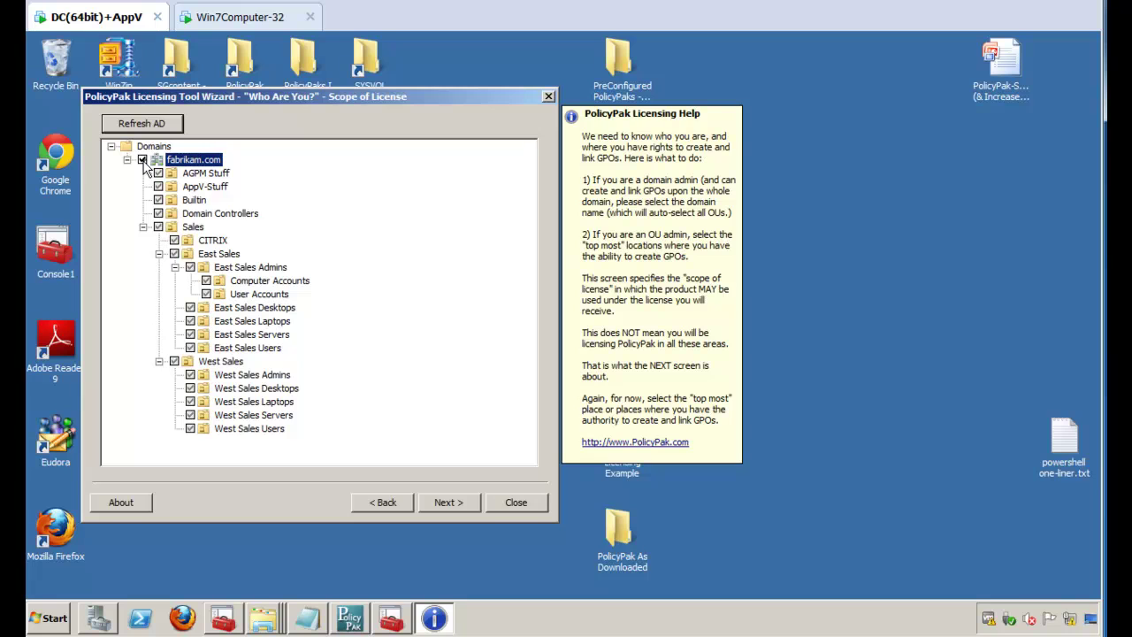
left_click(143, 159)
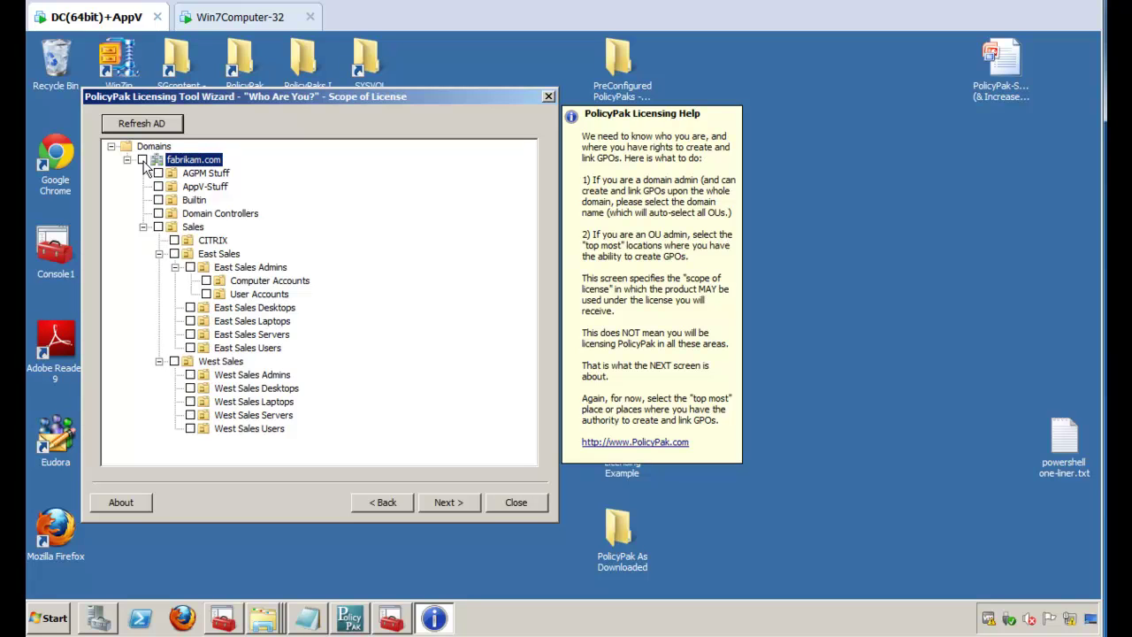
left_click(159, 228)
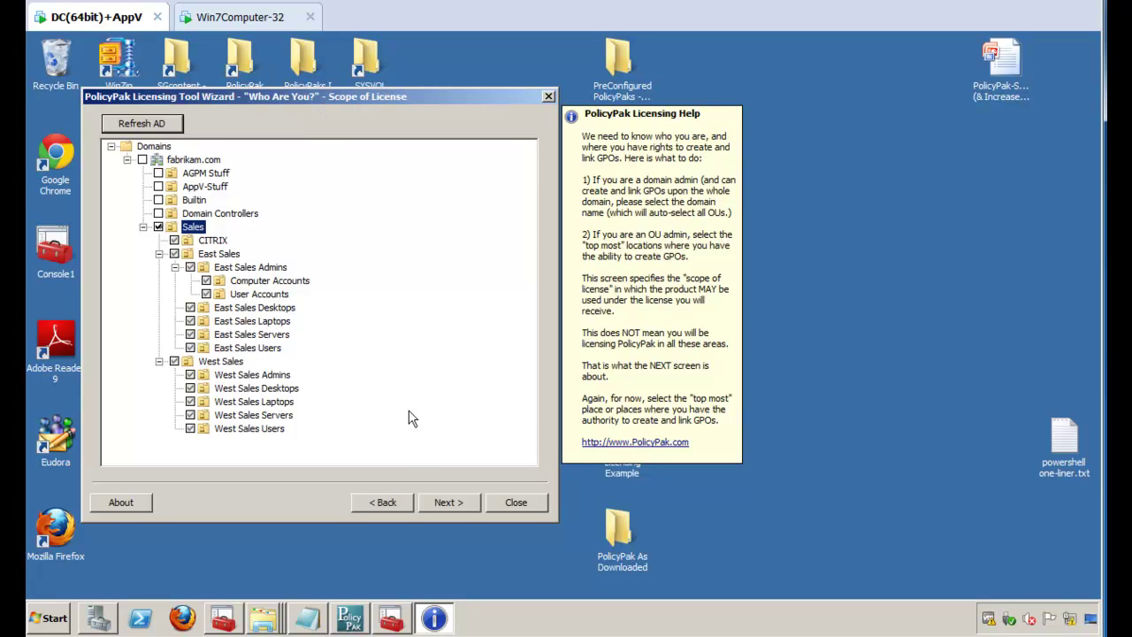
left_click(448, 509)
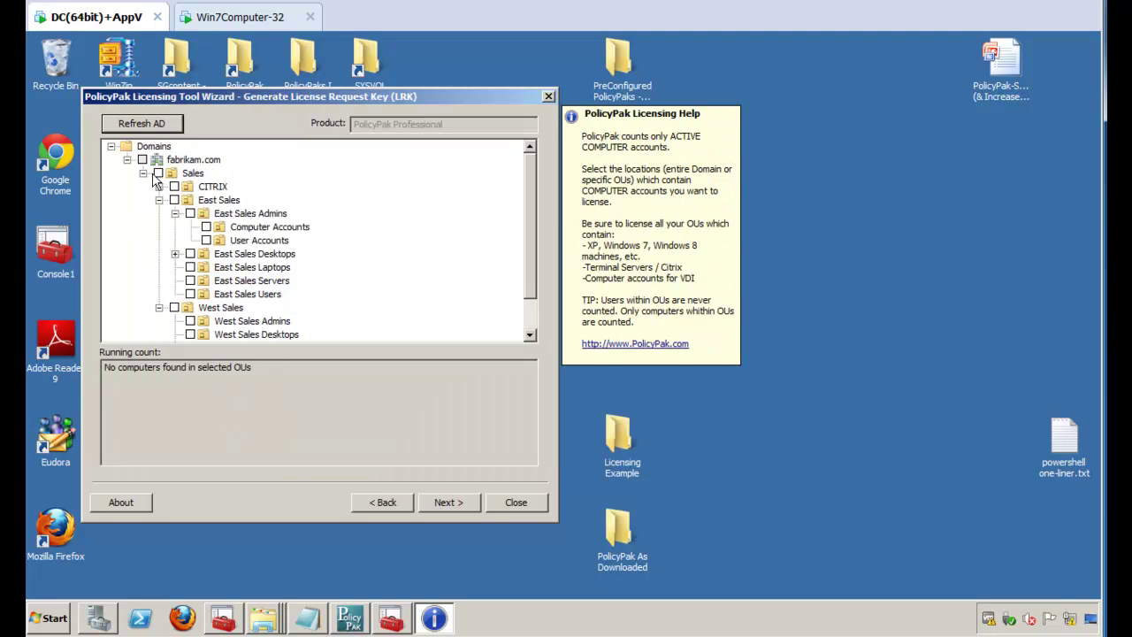
Step: Count the CITRIX OU plus East Sales Desktops and Laptops for licensing
mouse_move(534, 228)
left_mouse_down()
mouse_move(527, 239)
mouse_move(532, 224)
left_mouse_up()
left_click(159, 175)
left_click(160, 174)
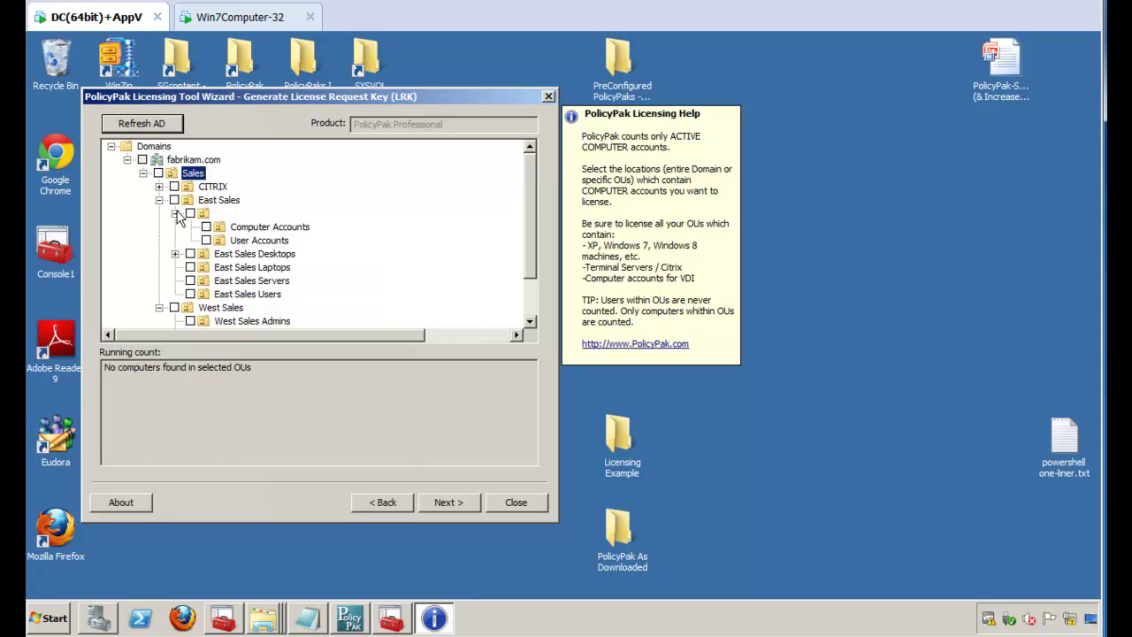
left_click(174, 187)
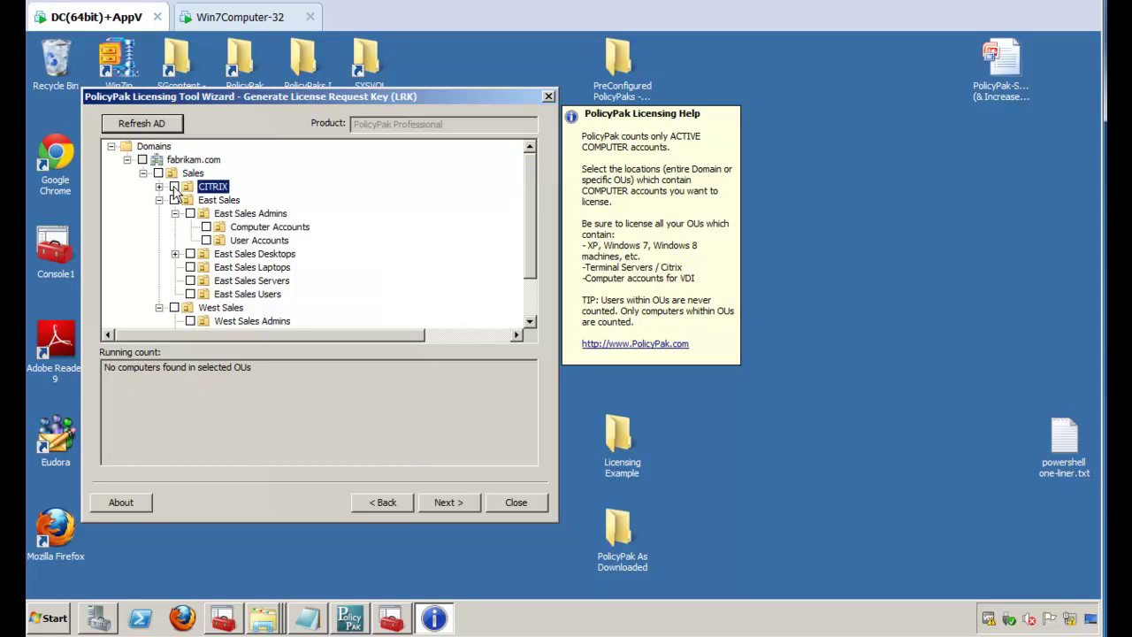
left_click(190, 254)
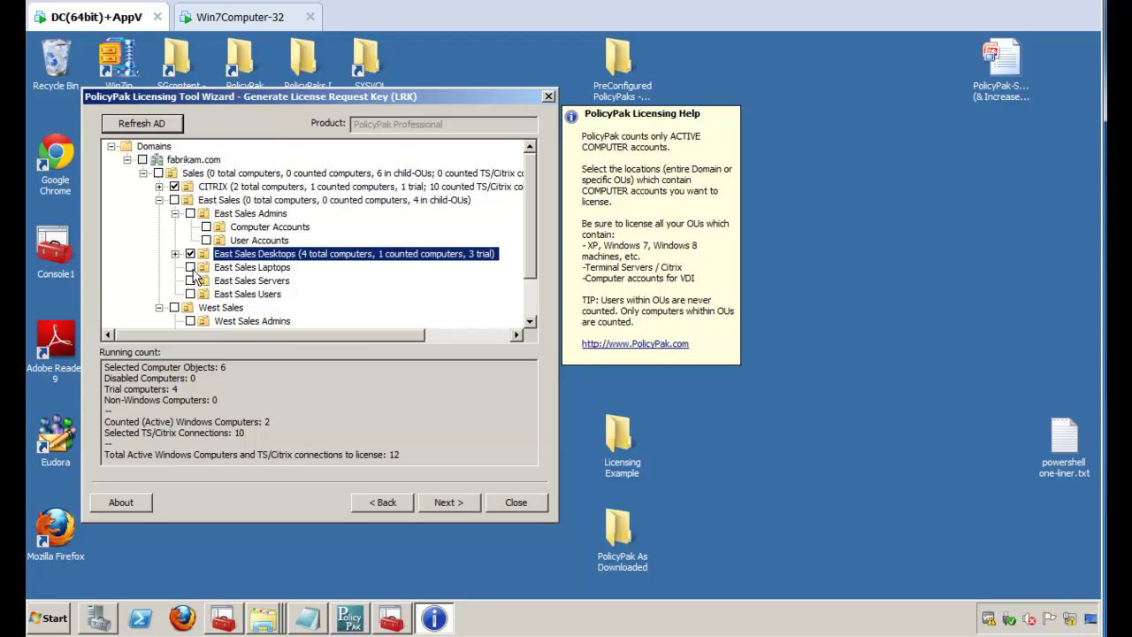
left_click(190, 267)
left_click_drag(530, 257, 526, 212)
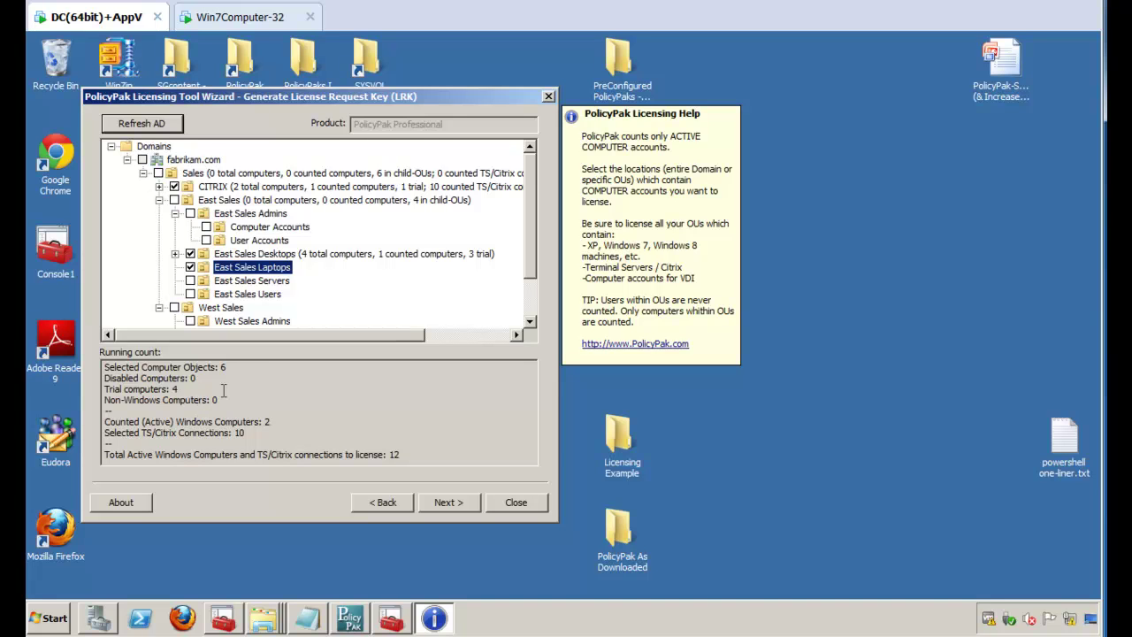
Step: Review the running count: 4 trial computers, 0 disabled, and 12 total to license
left_click_drag(171, 389, 193, 378)
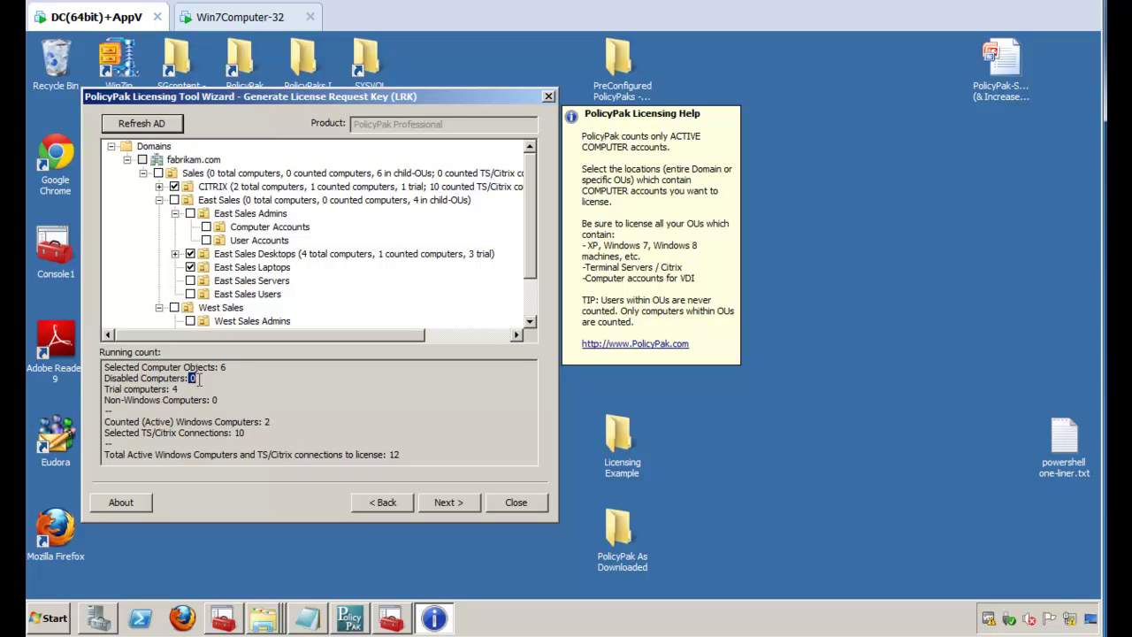
left_click(197, 380)
mouse_move(259, 422)
left_mouse_down()
mouse_move(275, 423)
mouse_move(235, 433)
mouse_move(261, 435)
left_mouse_up()
left_click(261, 435)
left_click_drag(387, 455, 401, 455)
left_click(400, 455)
Step: Reselect CITRIX and East Sales with its child OUs, confirming the total of 12
left_click(158, 173)
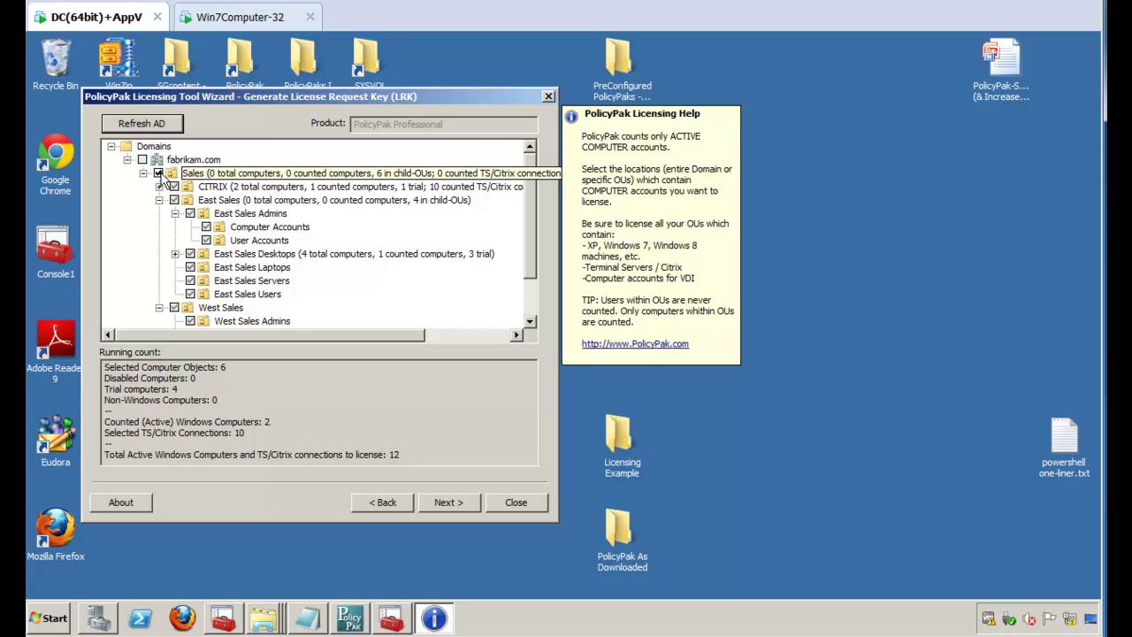
left_click(158, 173)
left_click(174, 187)
left_click(174, 201)
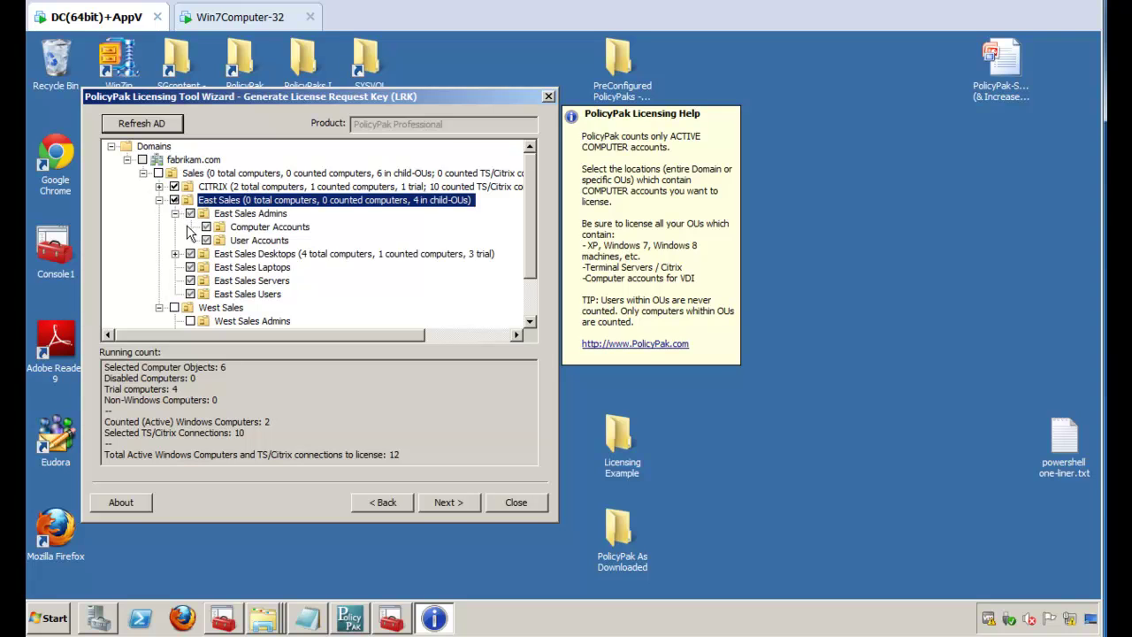
double_click(404, 455)
left_click(410, 454)
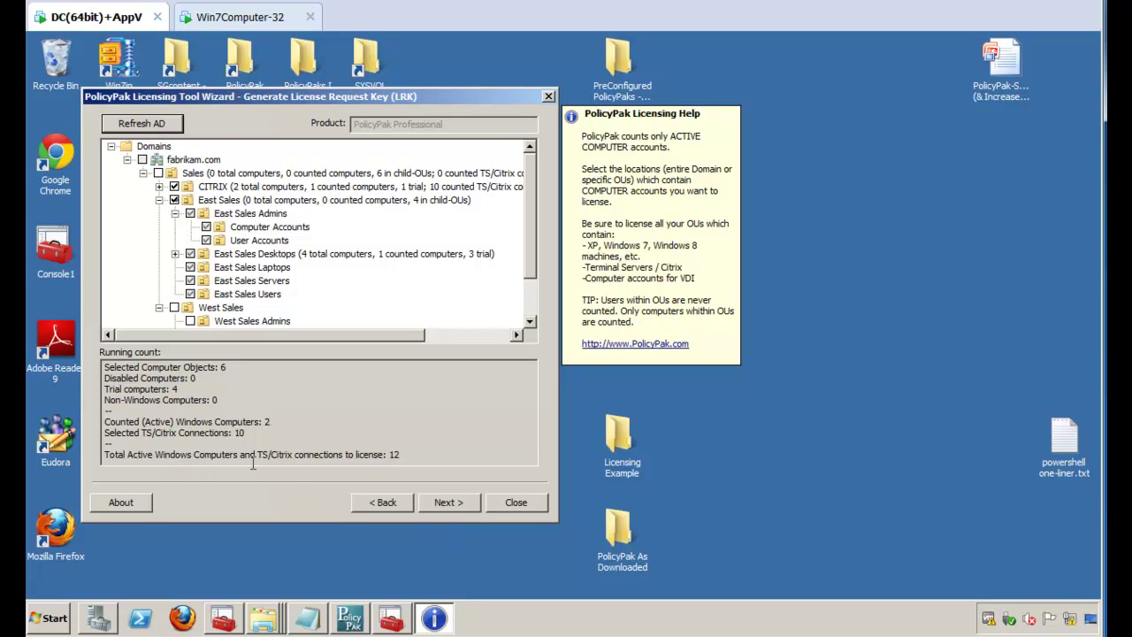
Step: Move on to the license request report and send its XML to Save to File
left_click(448, 502)
left_click(297, 347)
left_click_drag(159, 180, 219, 440)
left_click(157, 445)
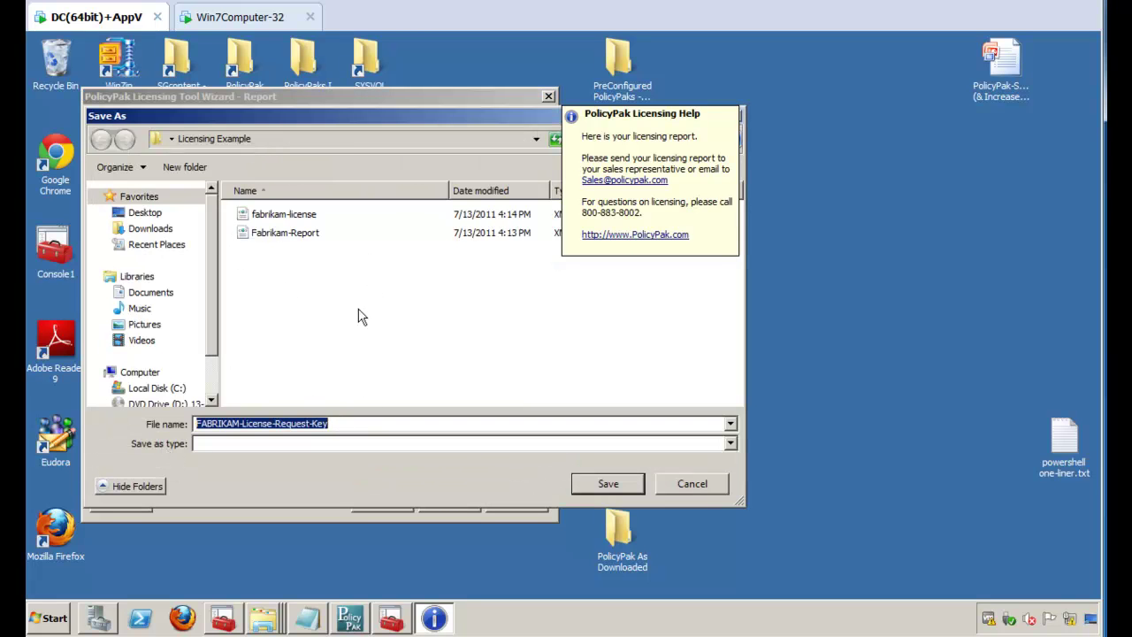
Step: Save it as FABRIKAM-License-Request-Key2.xml, dismiss the confirmation, and finish the wizard
left_click(347, 424)
type("2")
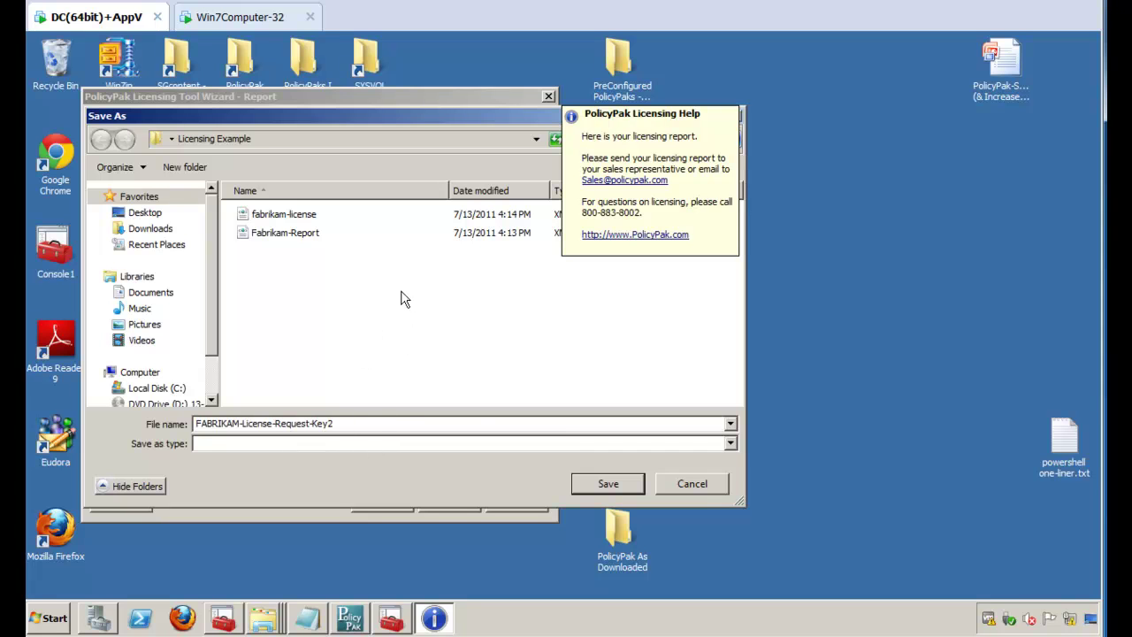
left_click(579, 482)
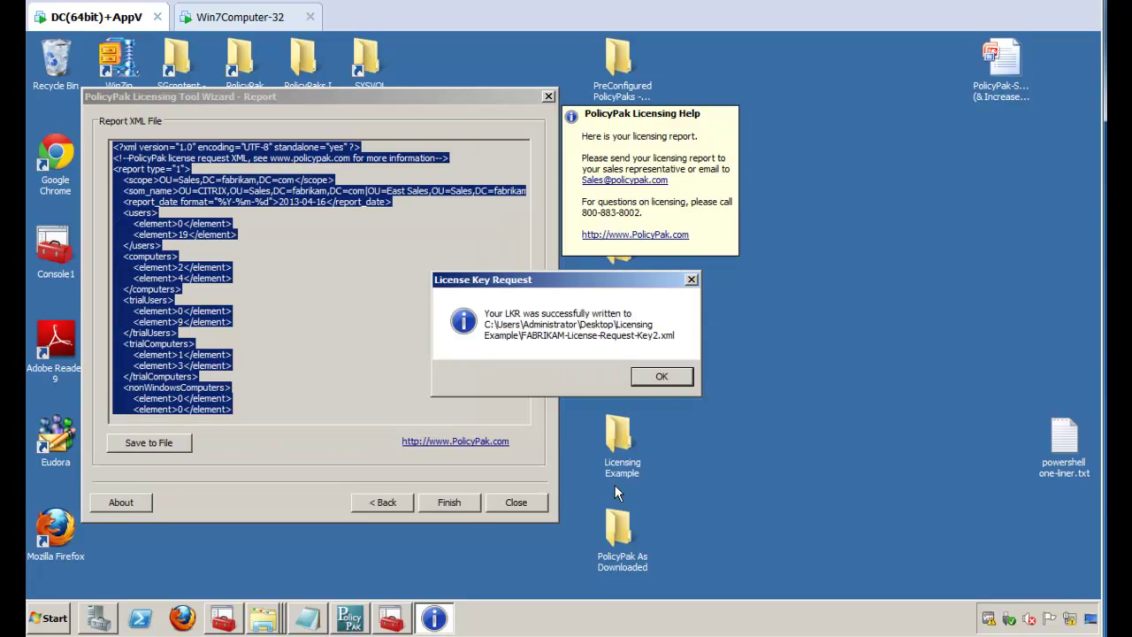
left_click(665, 378)
left_click(665, 378)
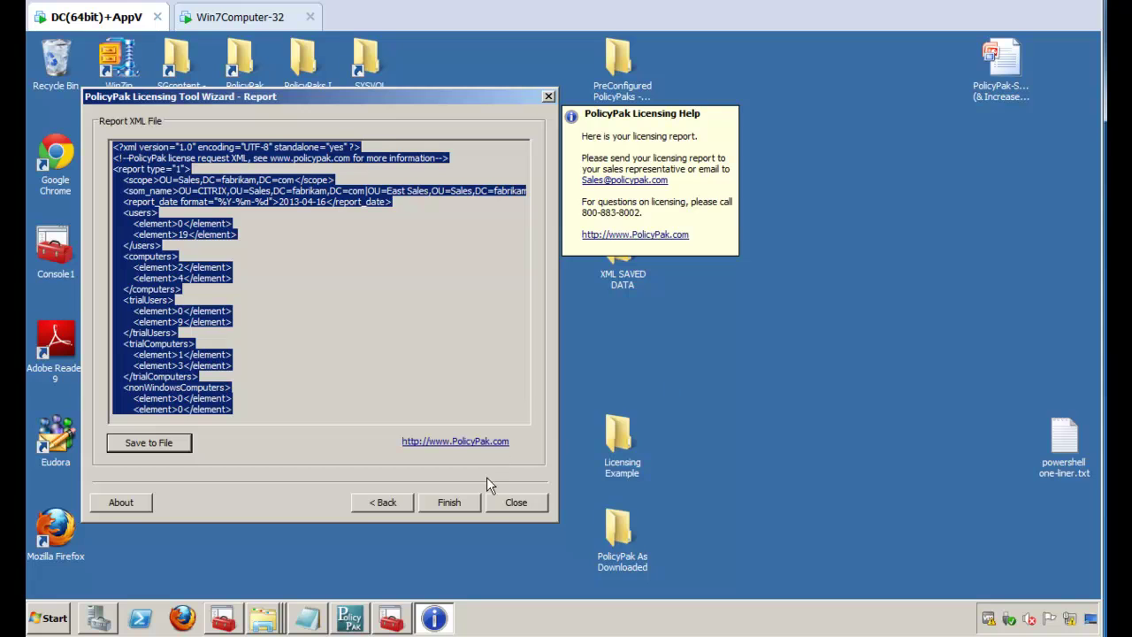
left_click(447, 501)
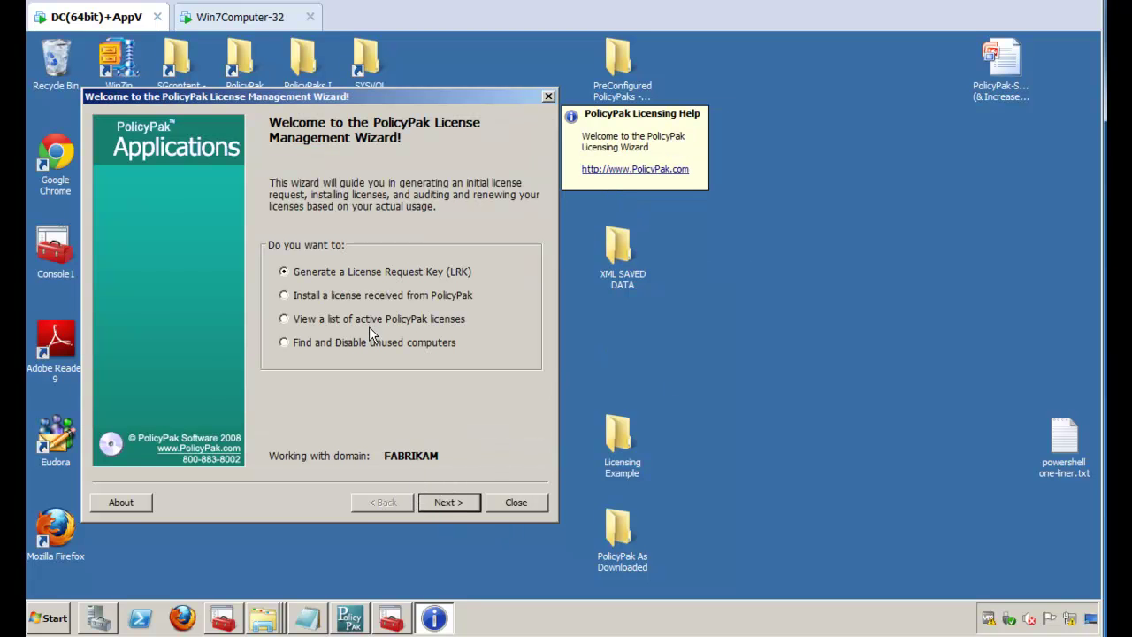
Step: Choose to install a license, load the fabrikam-license file, and pass validation
left_click(292, 299)
left_click(447, 504)
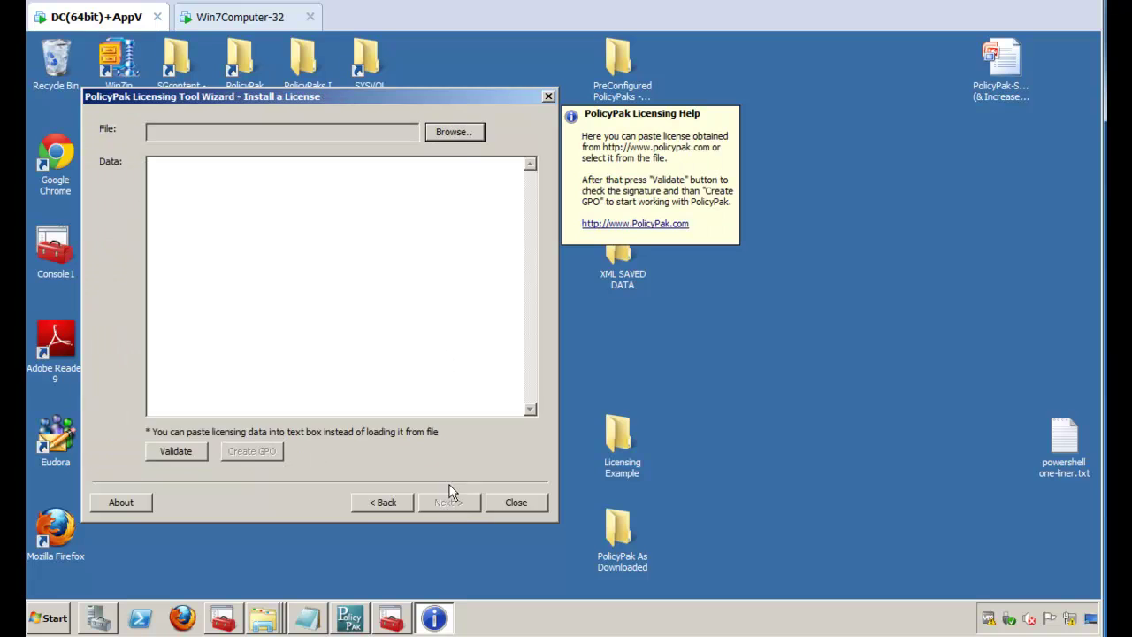
left_click(457, 134)
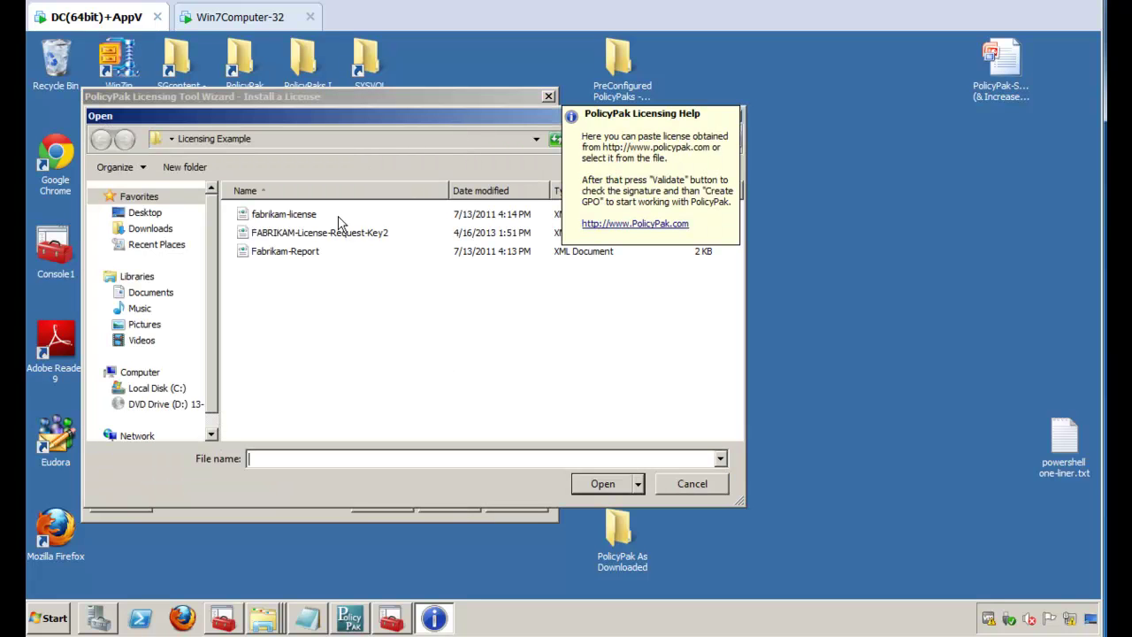
left_click(291, 221)
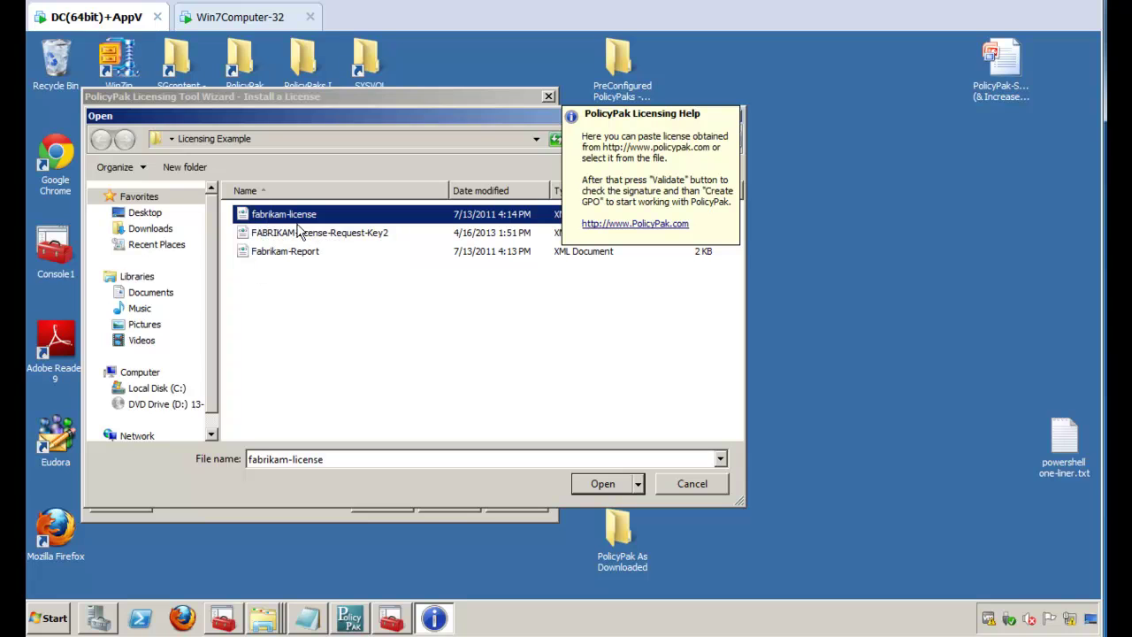
left_click(590, 485)
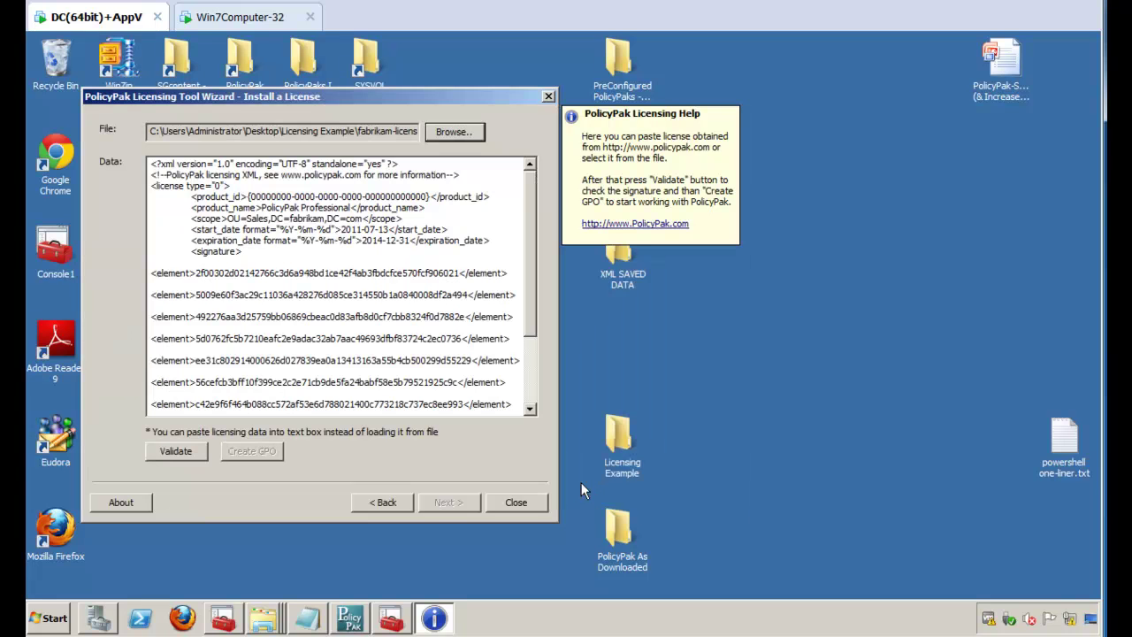
left_click(173, 452)
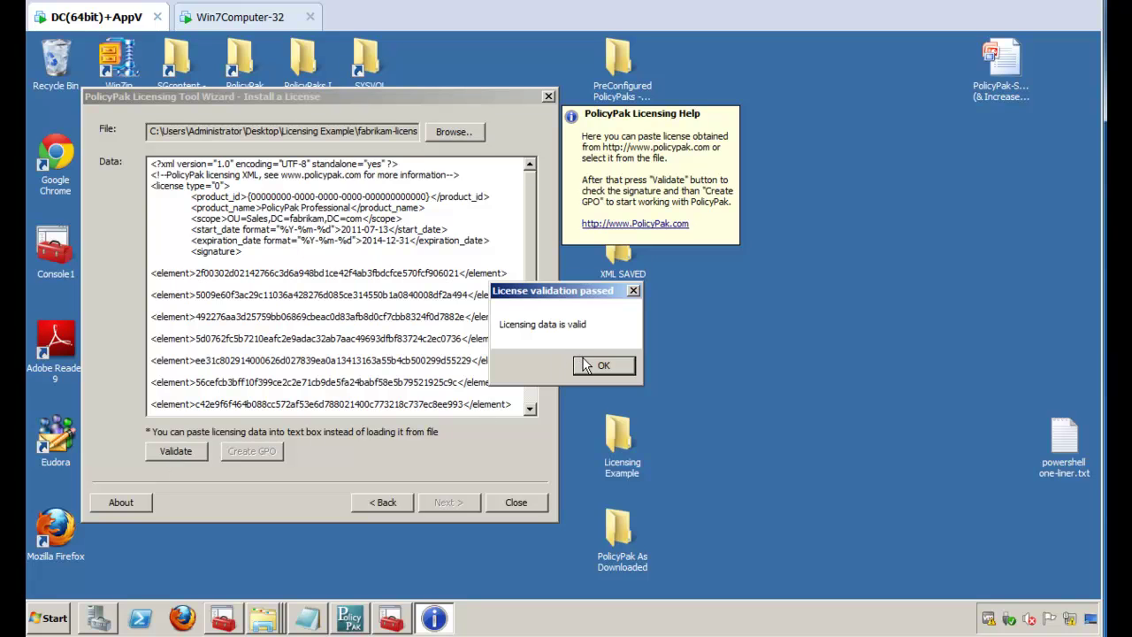
left_click(587, 366)
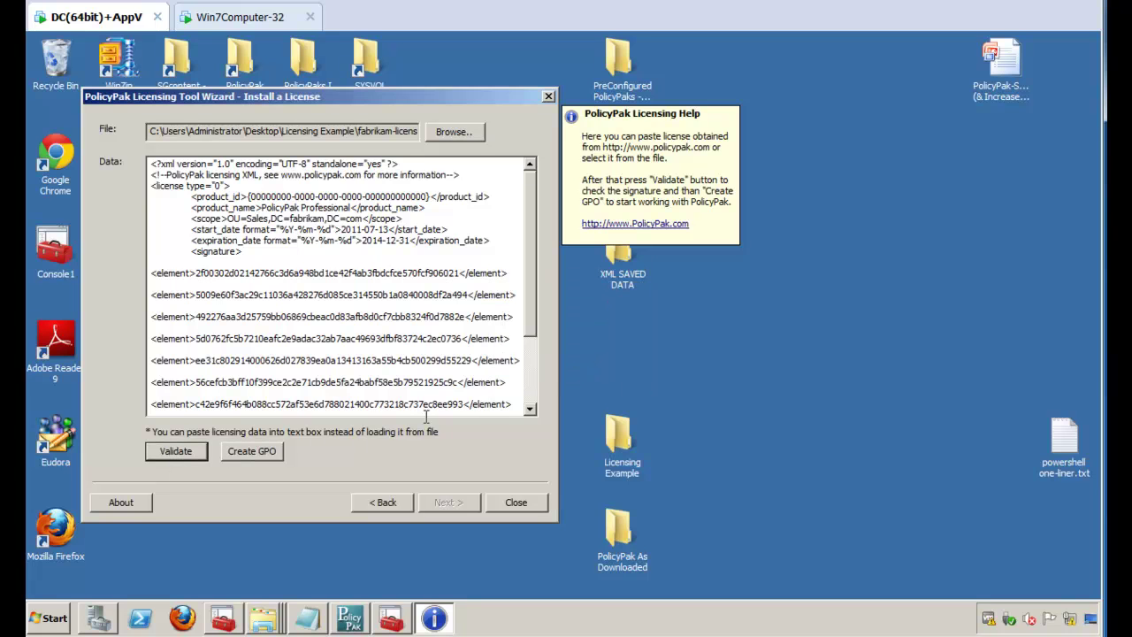
Step: Install the PolicyPak Professional license as a new GPO for the Sales OU and close the wizard
left_click(263, 454)
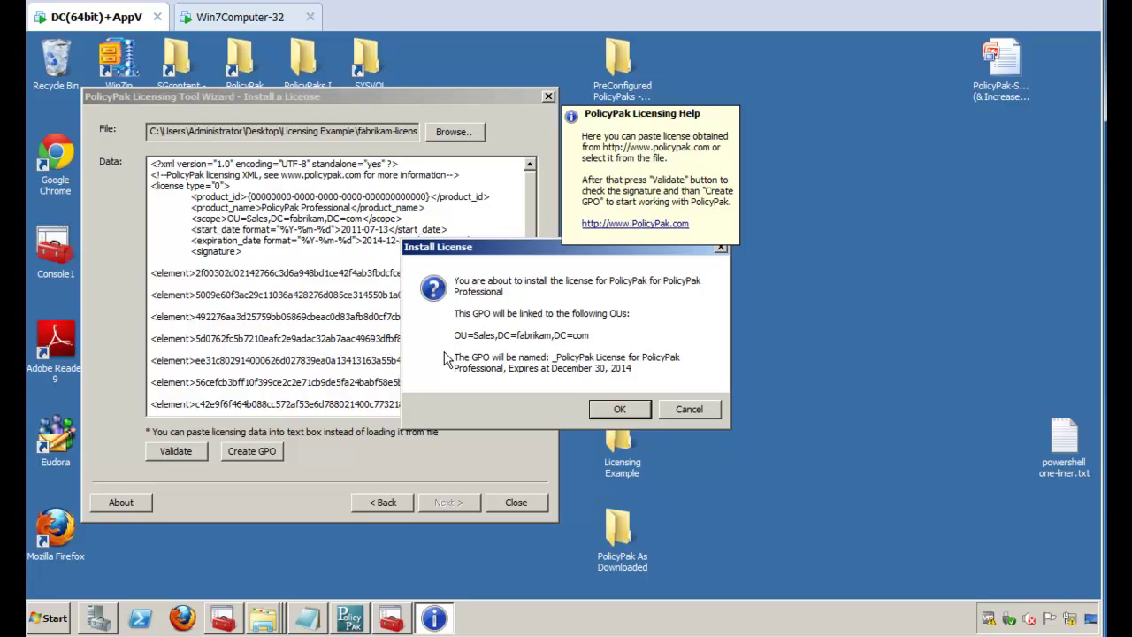
left_click(620, 410)
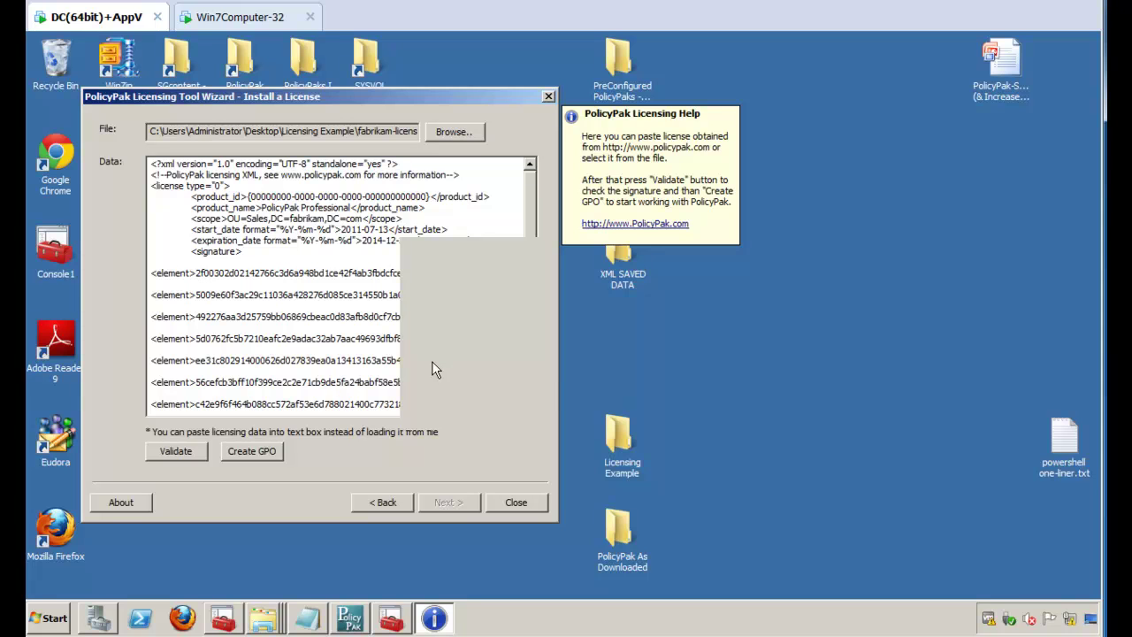
left_click_drag(530, 292, 426, 303)
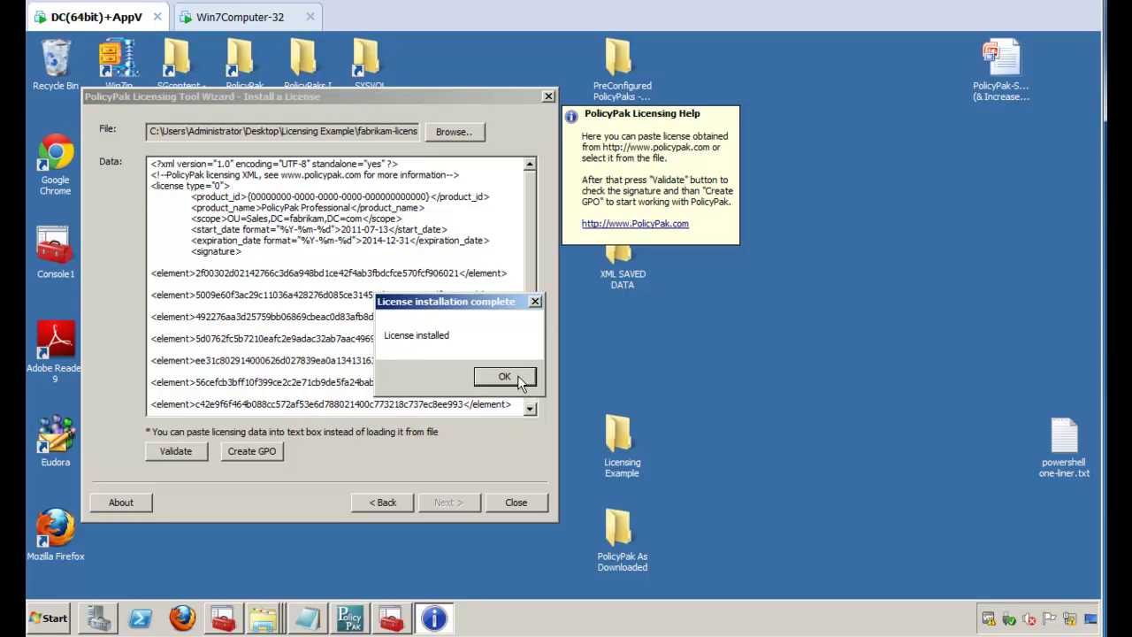
left_click(520, 380)
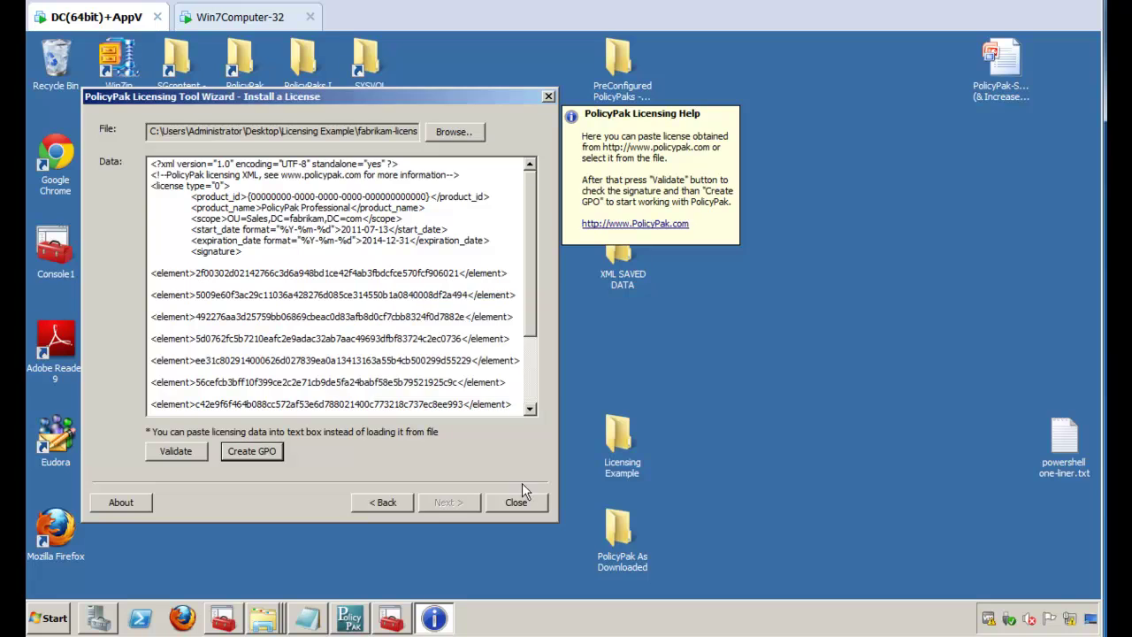
left_click(515, 501)
left_click(402, 617)
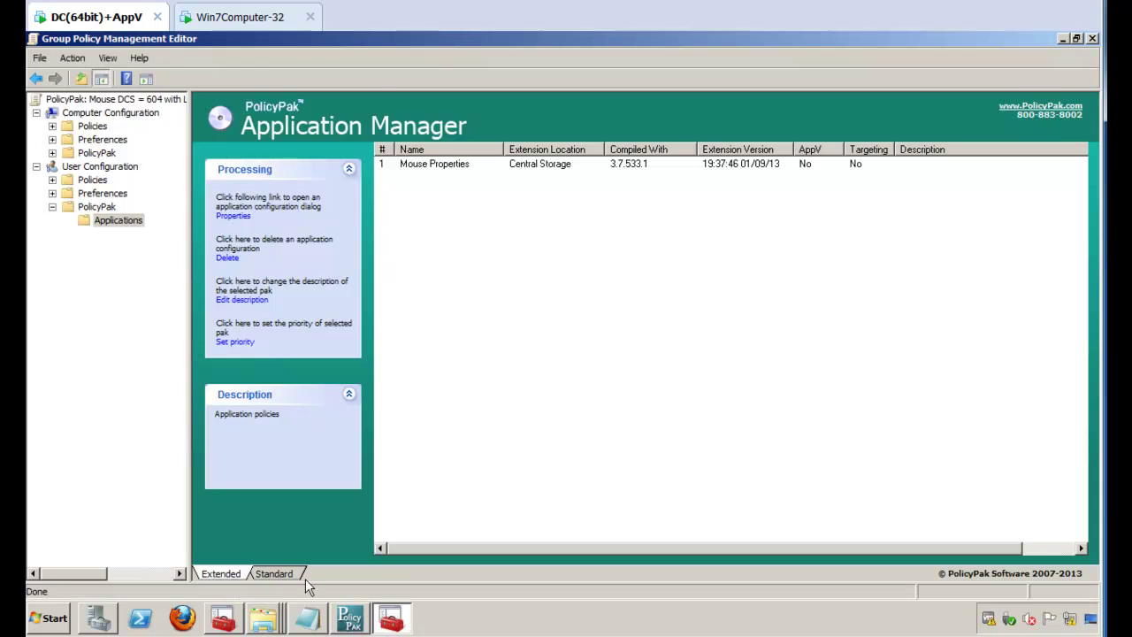
Step: Under the Sales OU, show the settings report of the _PolicyPak License GPO link
left_click(222, 619)
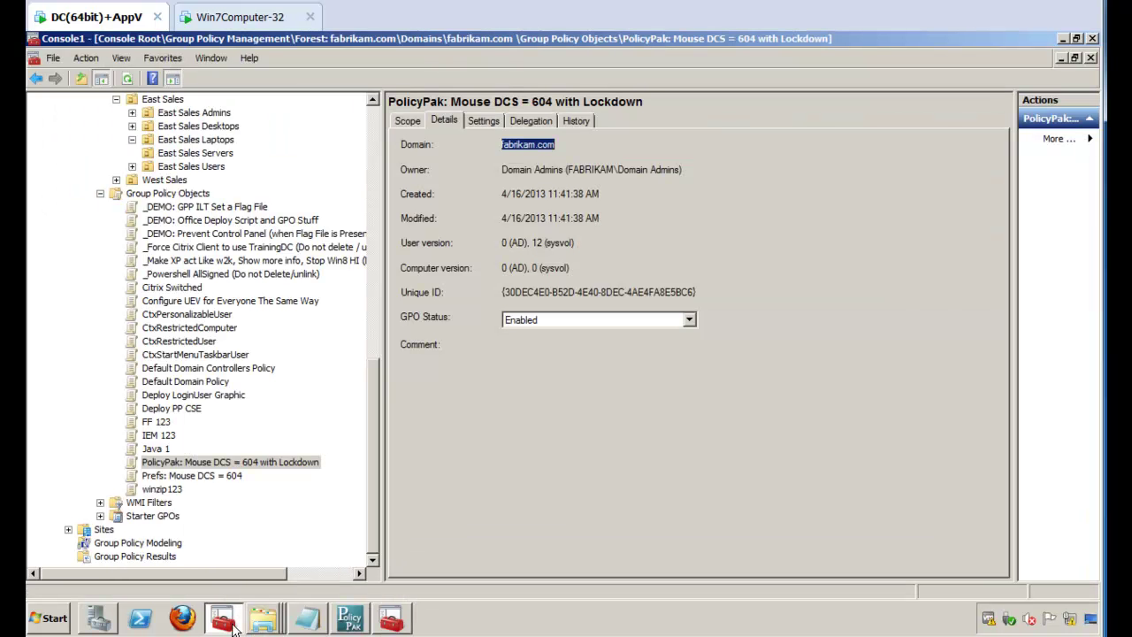
left_click(173, 195)
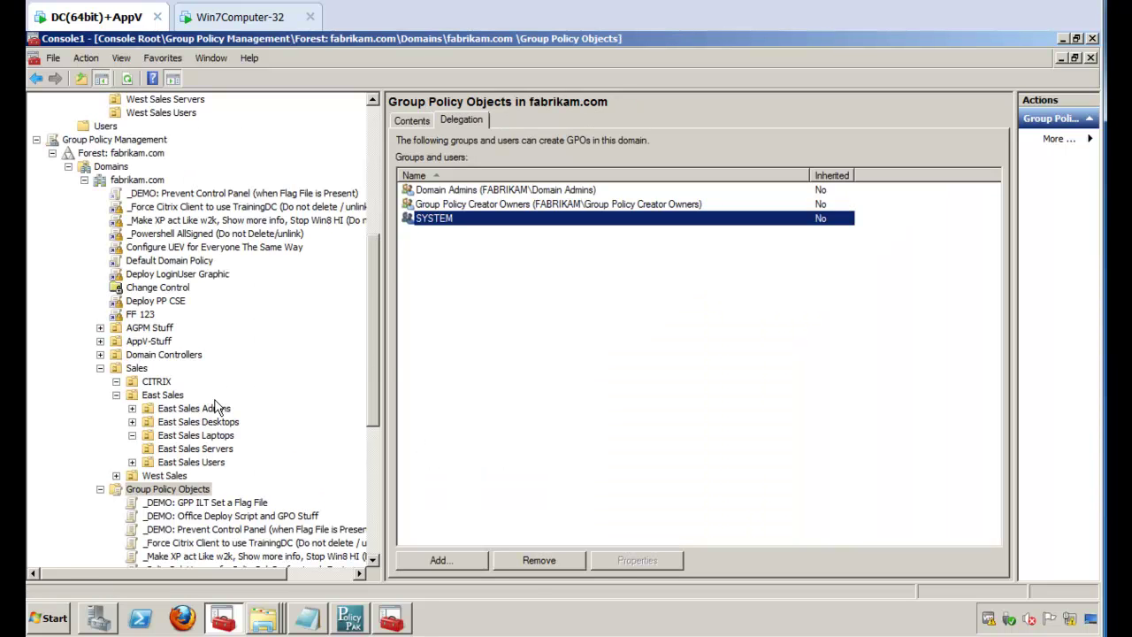
left_click(129, 372)
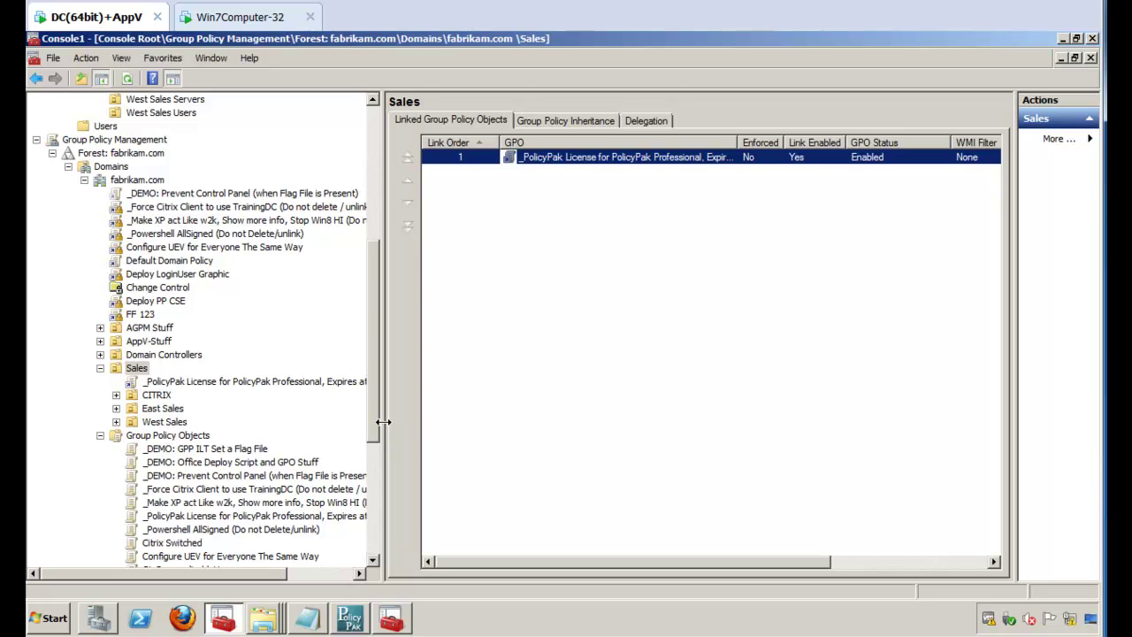
left_click_drag(382, 422, 597, 397)
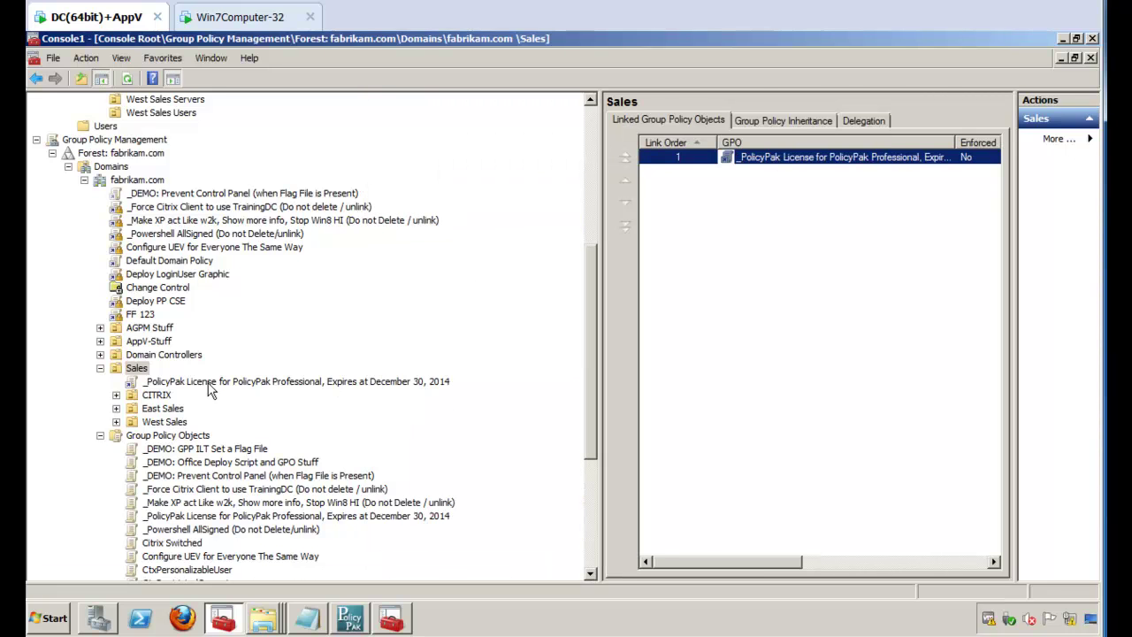
left_click(210, 385)
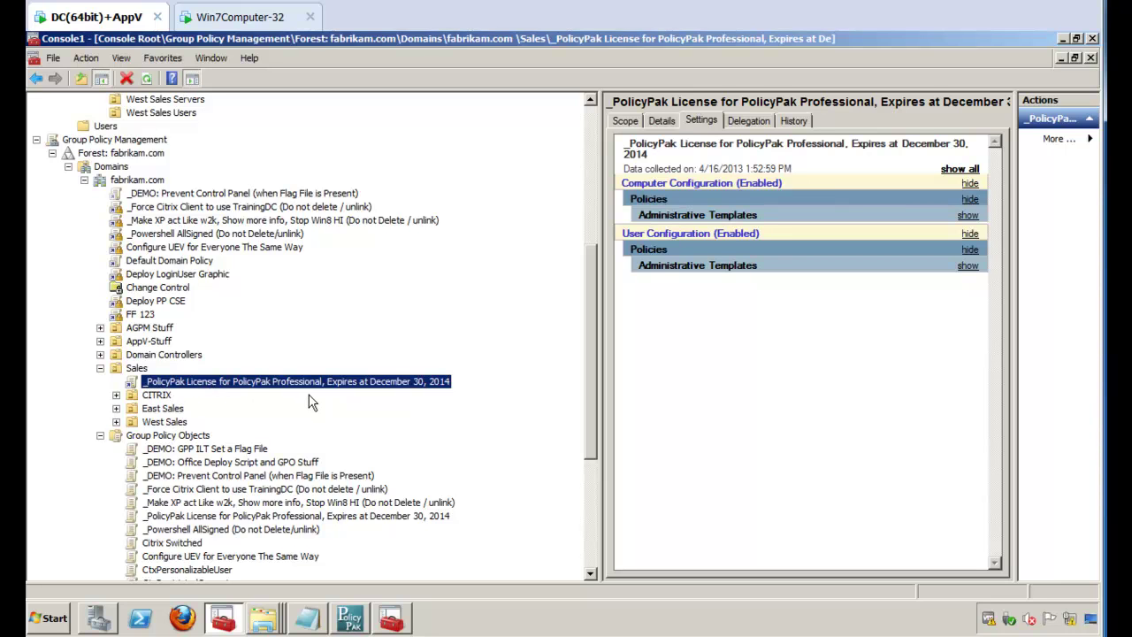
Step: Expand the user and computer Administrative Templates and Extra Registry Settings in the license GPO report
left_click(711, 269)
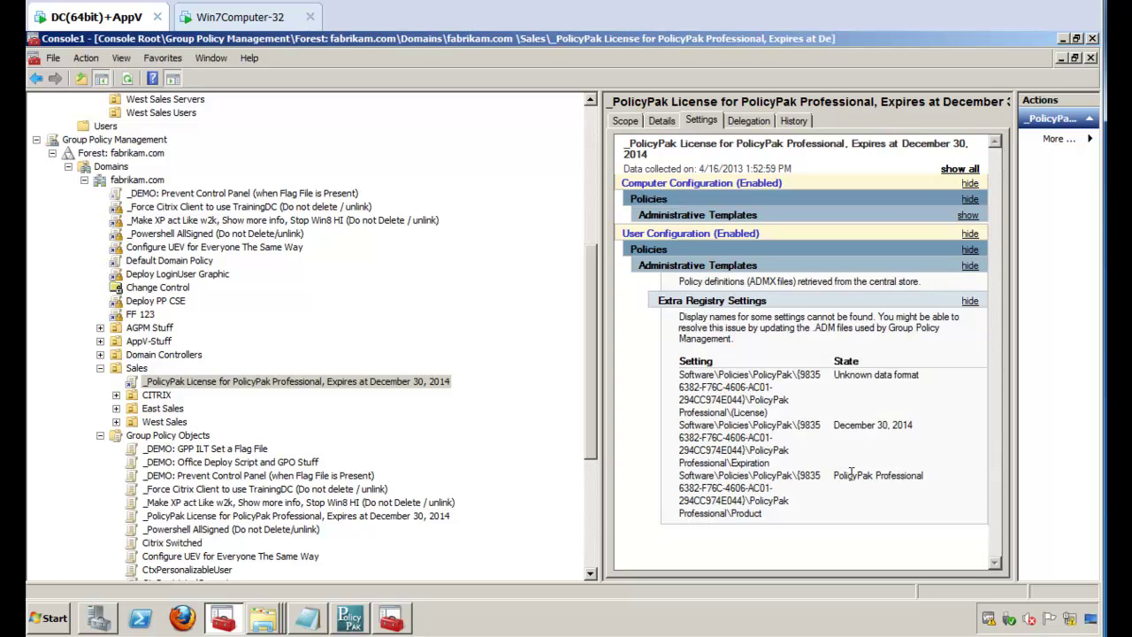
left_click(695, 217)
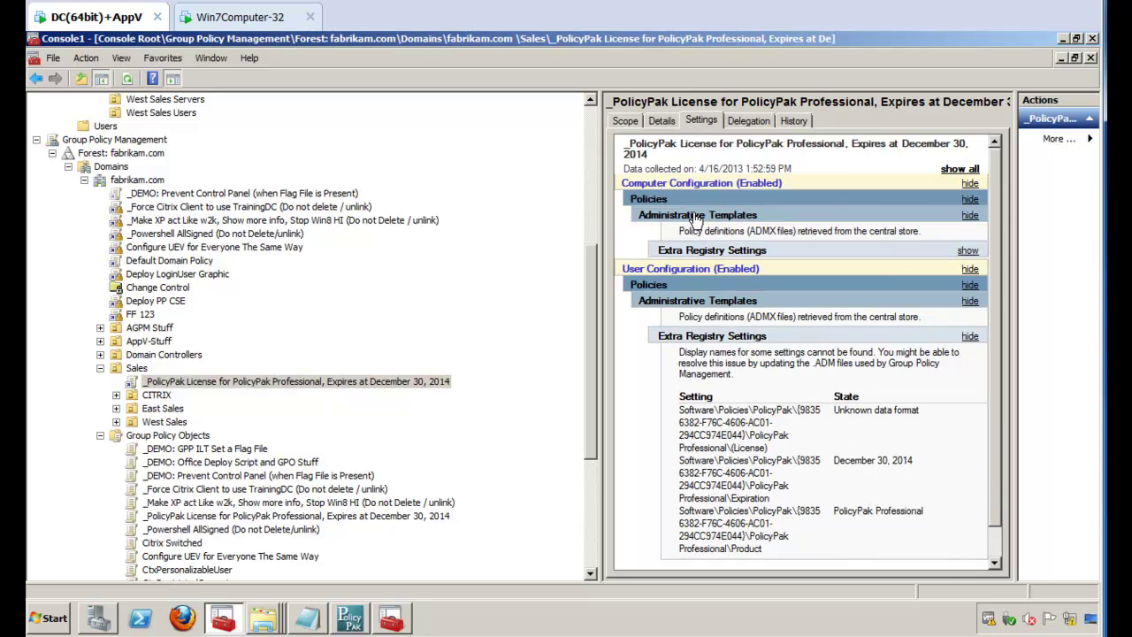
left_click(697, 252)
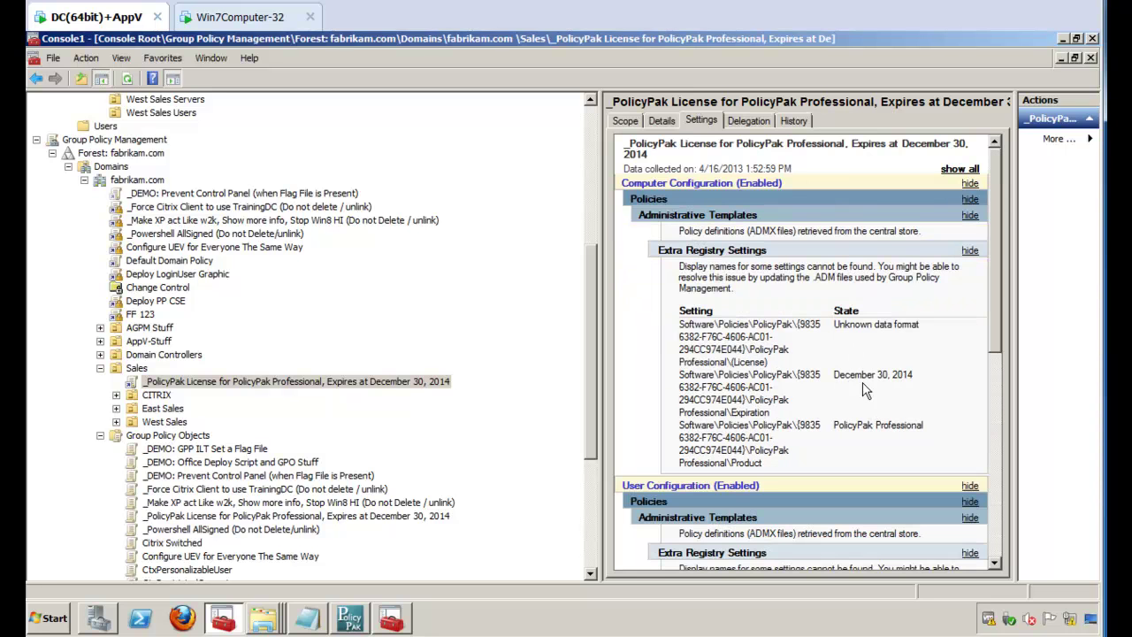
scroll(878, 392, "down", 10)
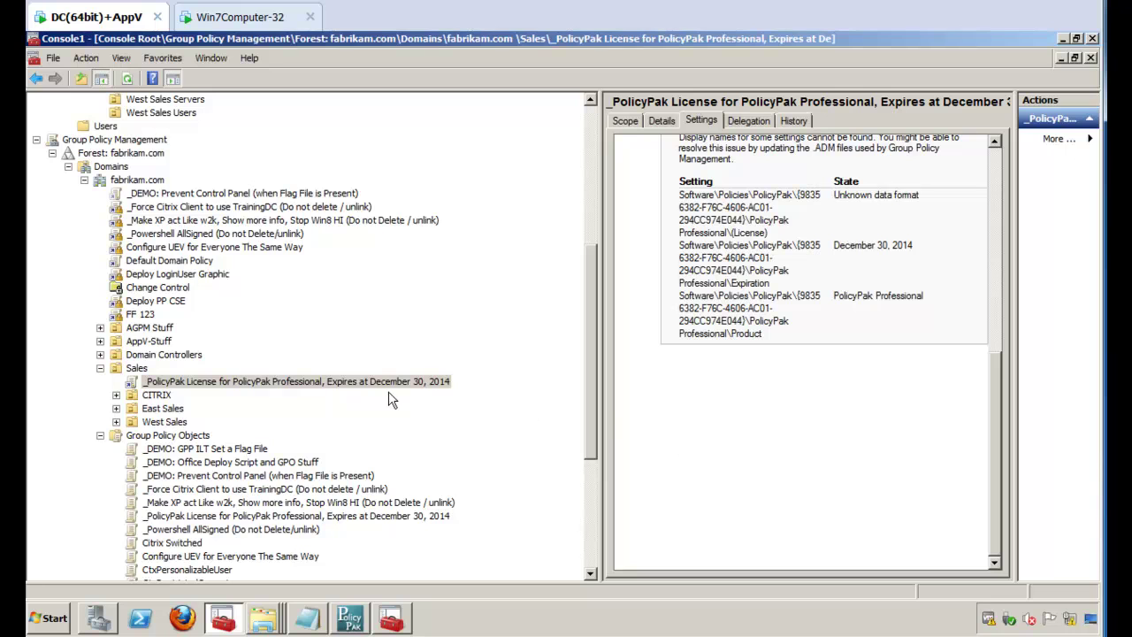
Step: Block inheritance on the East Sales Desktops OU, leaving the license link's options unchanged
left_click(402, 383)
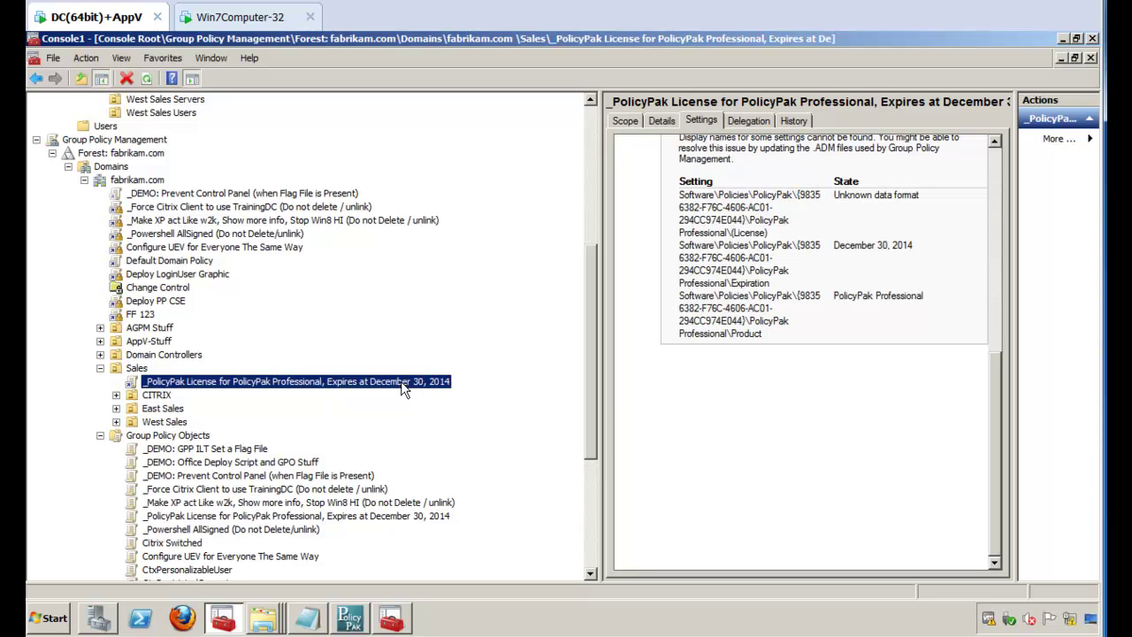
right_click(403, 390)
left_click(433, 407)
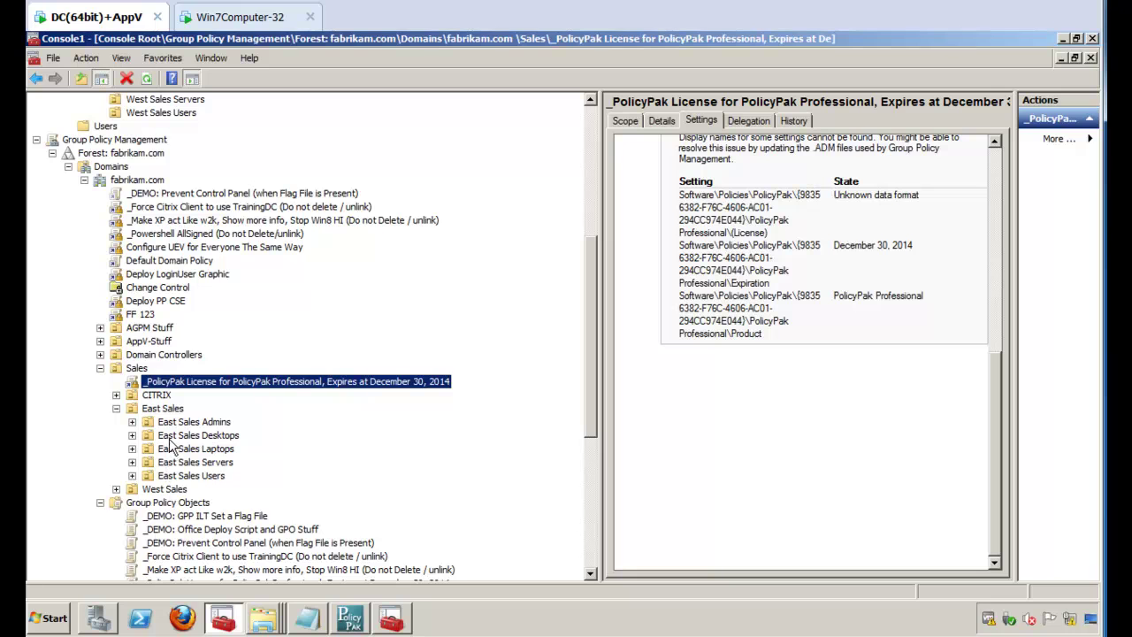
right_click(176, 436)
left_click(235, 275)
right_click(155, 384)
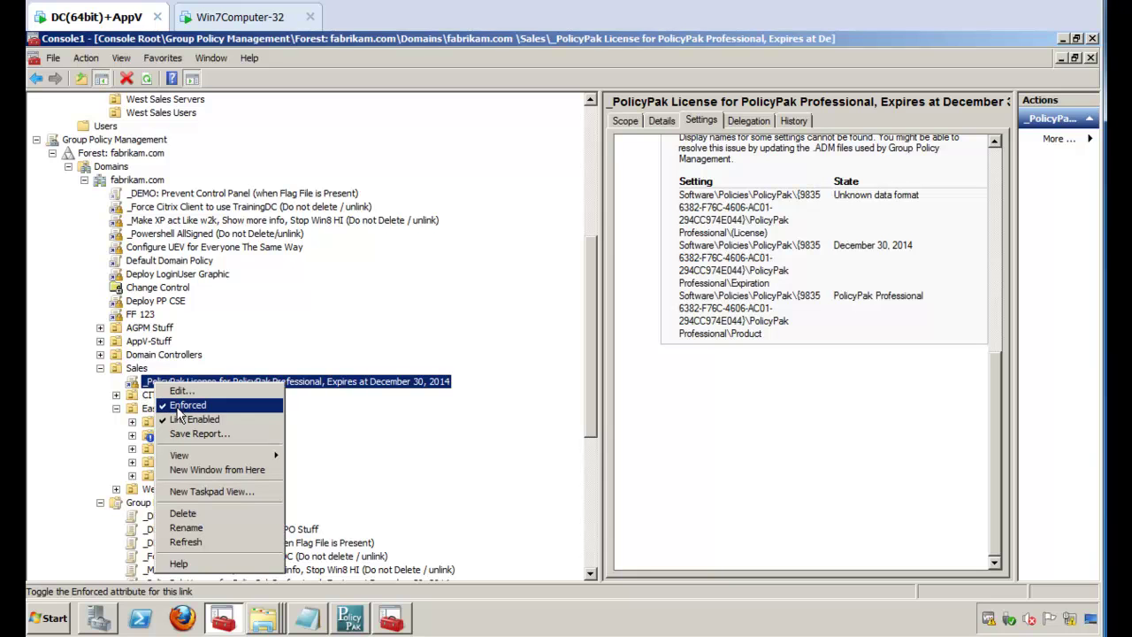
left_click(354, 415)
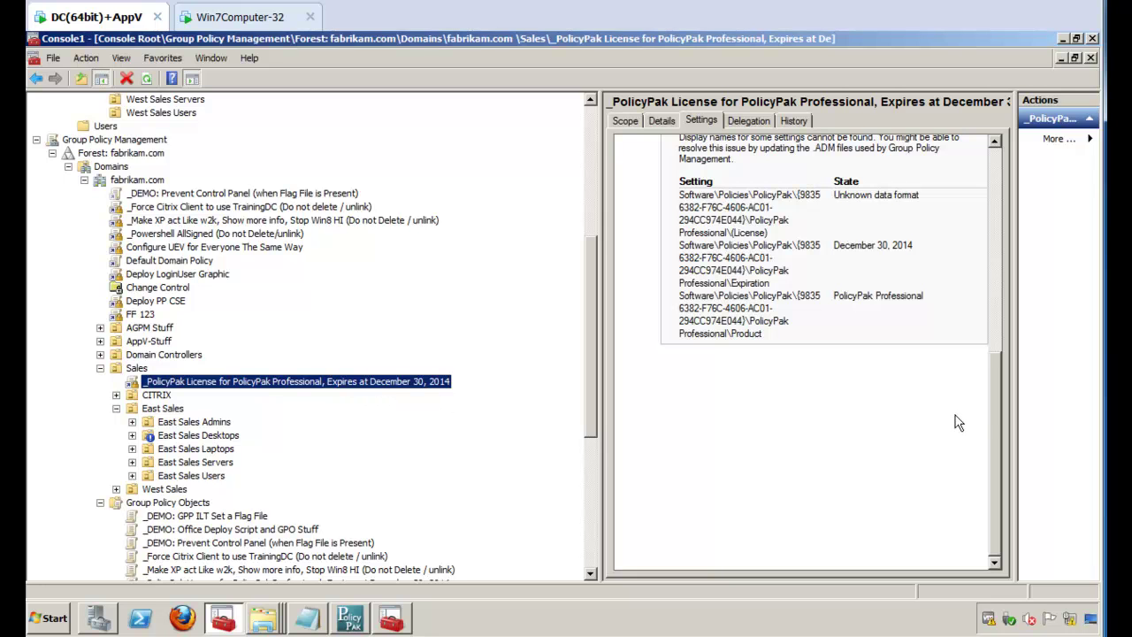
left_click(999, 403)
left_click_drag(1001, 400, 1025, 212)
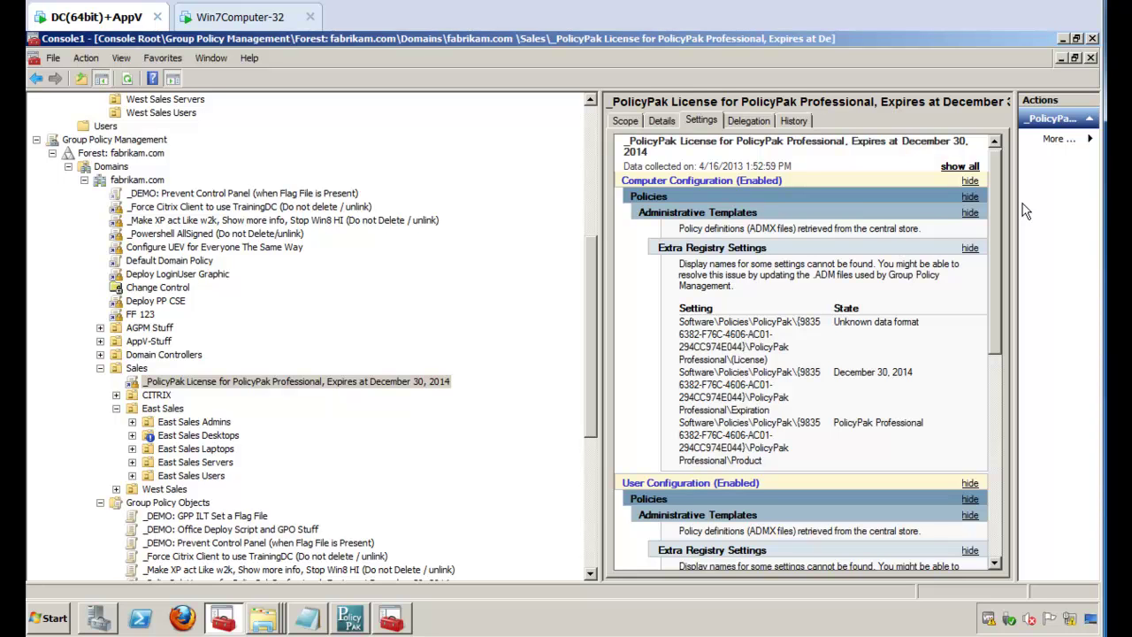